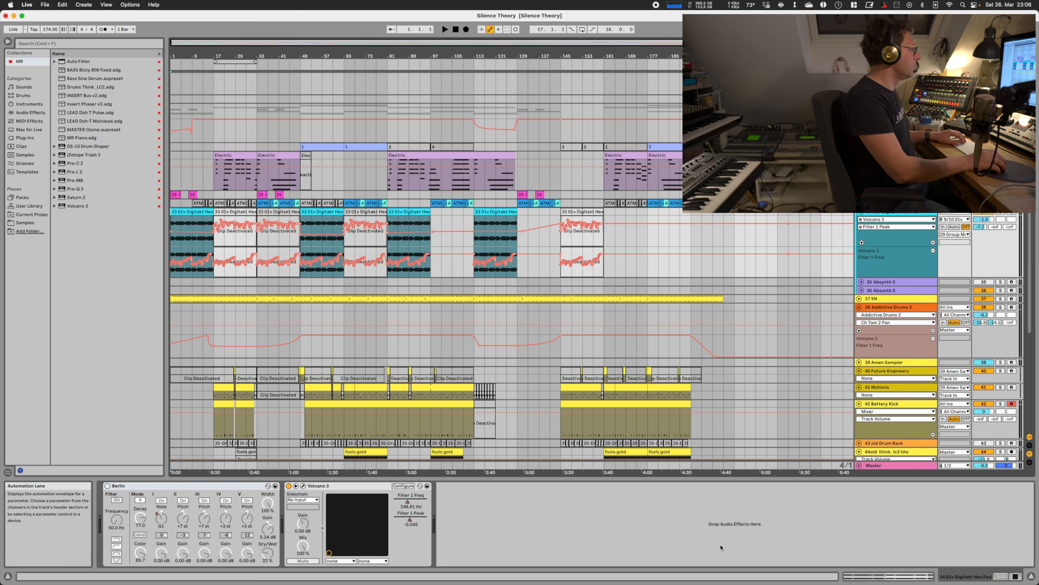
Play back the arrangement from the selected Motions clip, check the running recording in REAPER, and return to Live
{"action": "left_click", "coordinate": [324, 391]}
{"action": "key", "text": "space"}
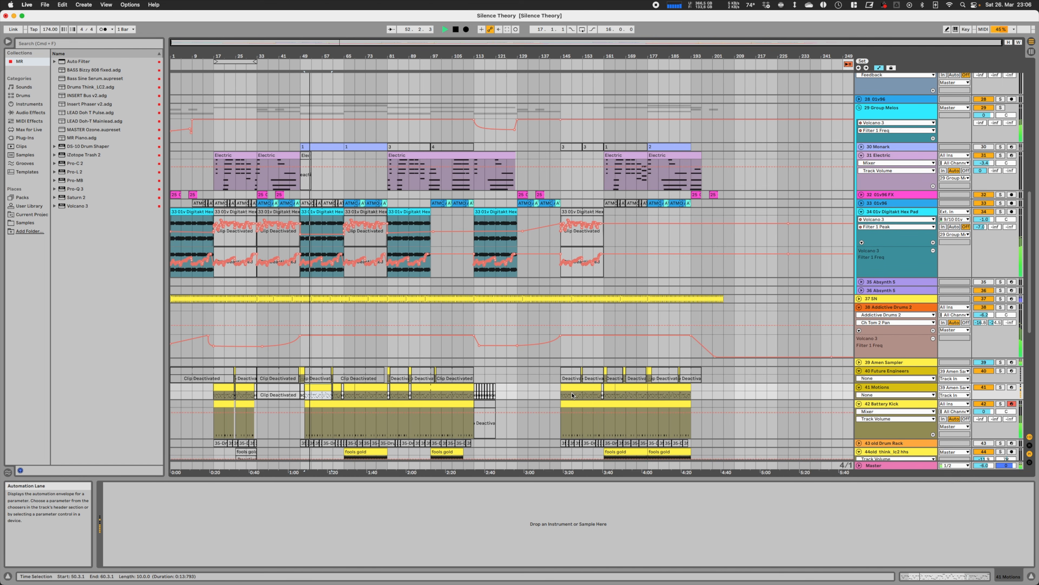
{"action": "key", "text": "super+Tab"}
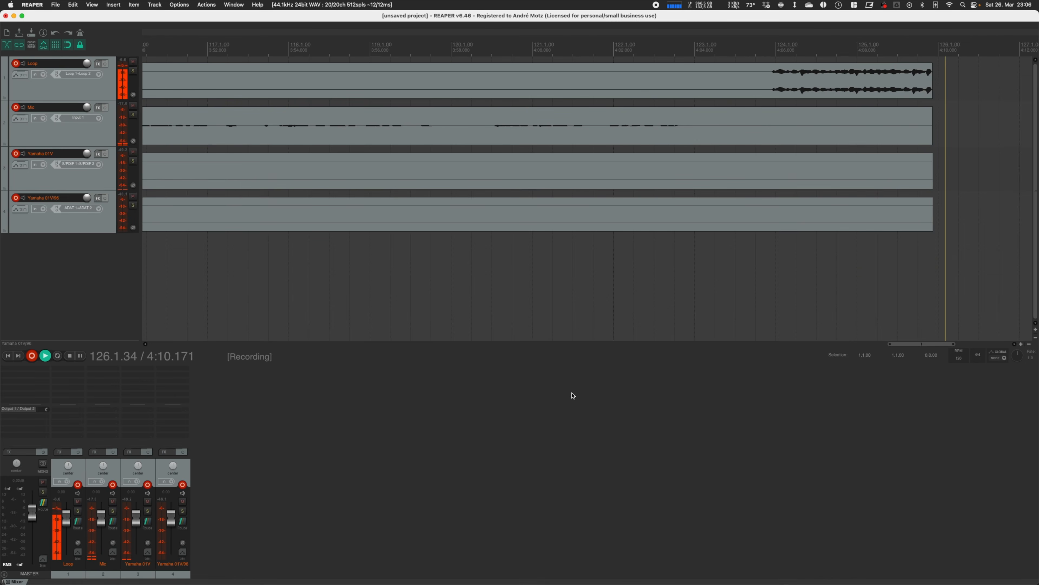
{"action": "key", "text": "super+Tab"}
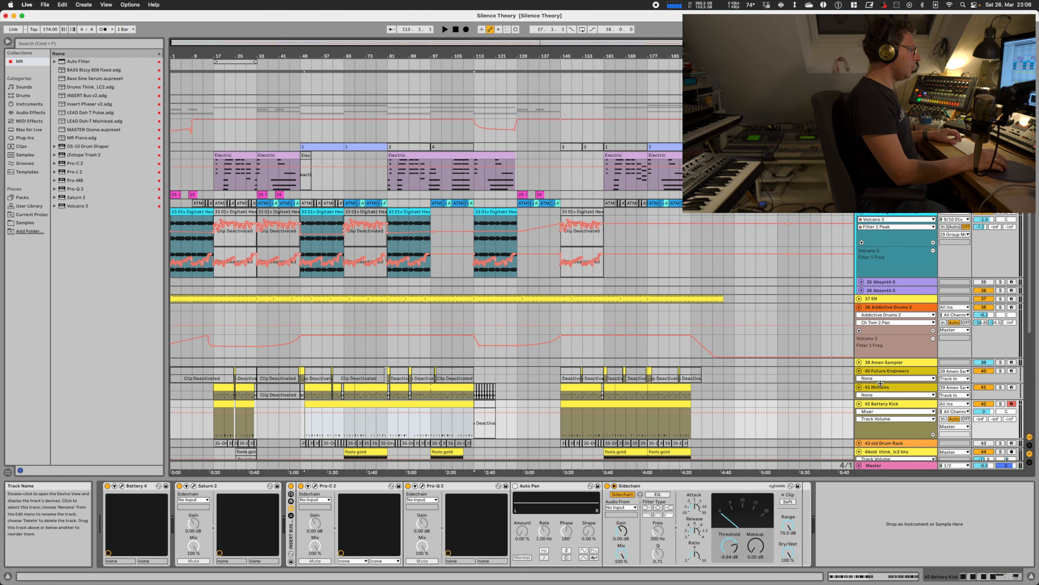
Inspect the Future Engineers, Motions and Amen Sampler tracks, and play back the Amen Sampler in solo
{"action": "left_click", "coordinate": [881, 371]}
{"action": "left_click", "coordinate": [886, 387]}
{"action": "left_click", "coordinate": [906, 362]}
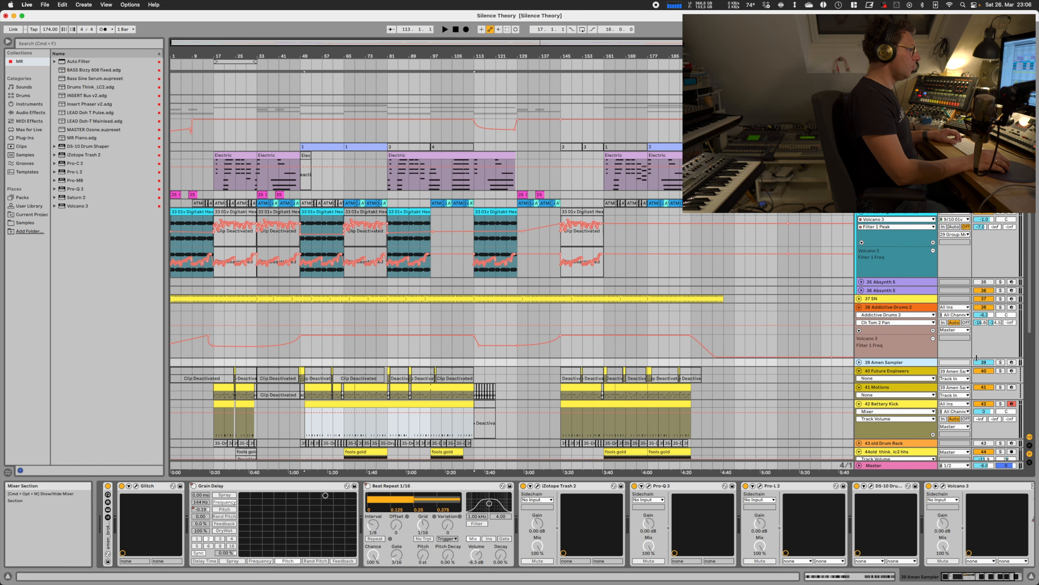
{"action": "left_click", "coordinate": [1001, 363]}
{"action": "key", "text": "space"}
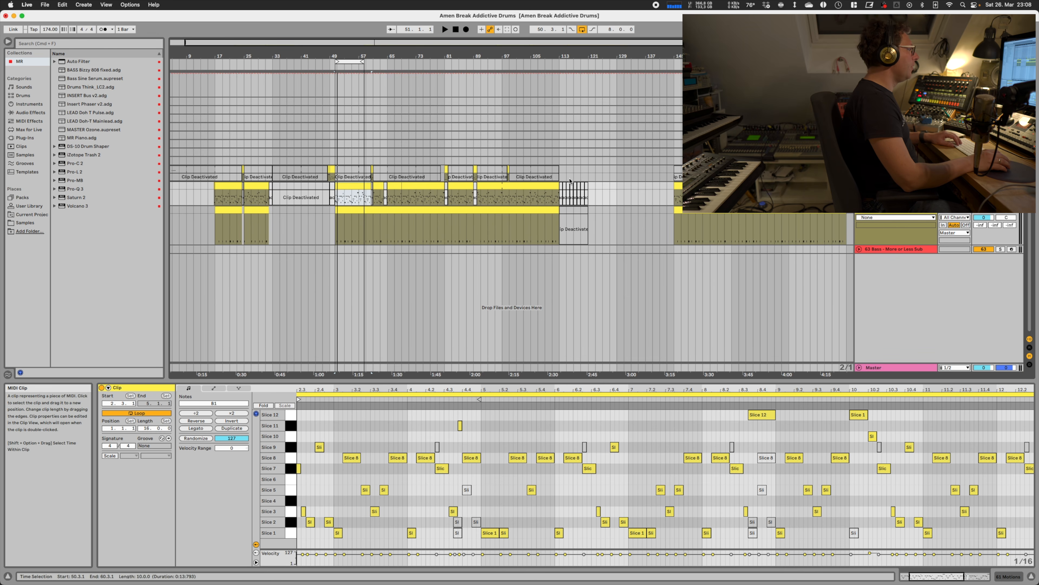
Zoom in on the opening notes of the Motions clip and audition Slices 1, 2, 3, 5 and 7
{"action": "left_click", "coordinate": [892, 163]}
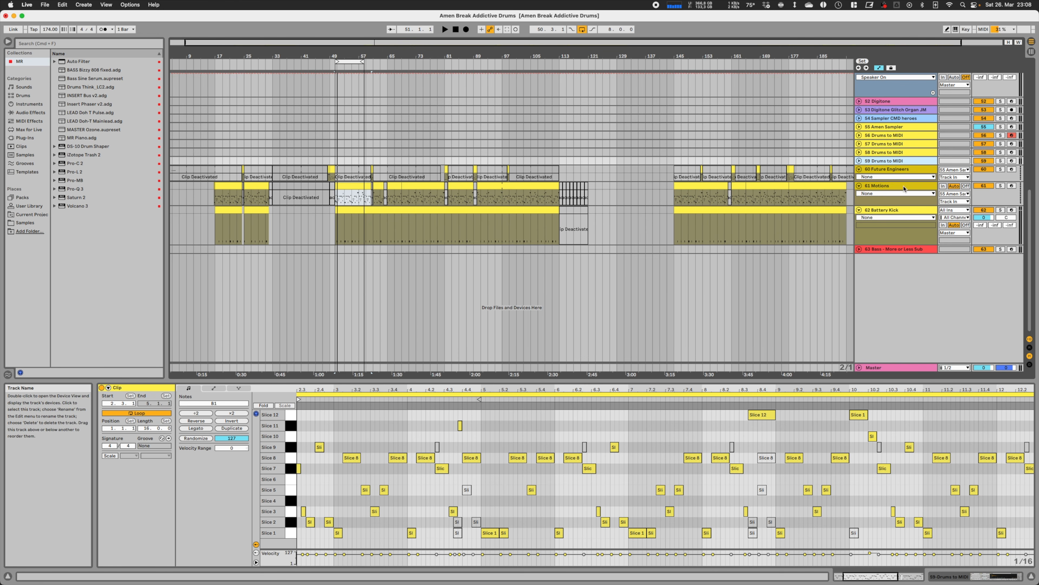
{"action": "left_click", "coordinate": [896, 186]}
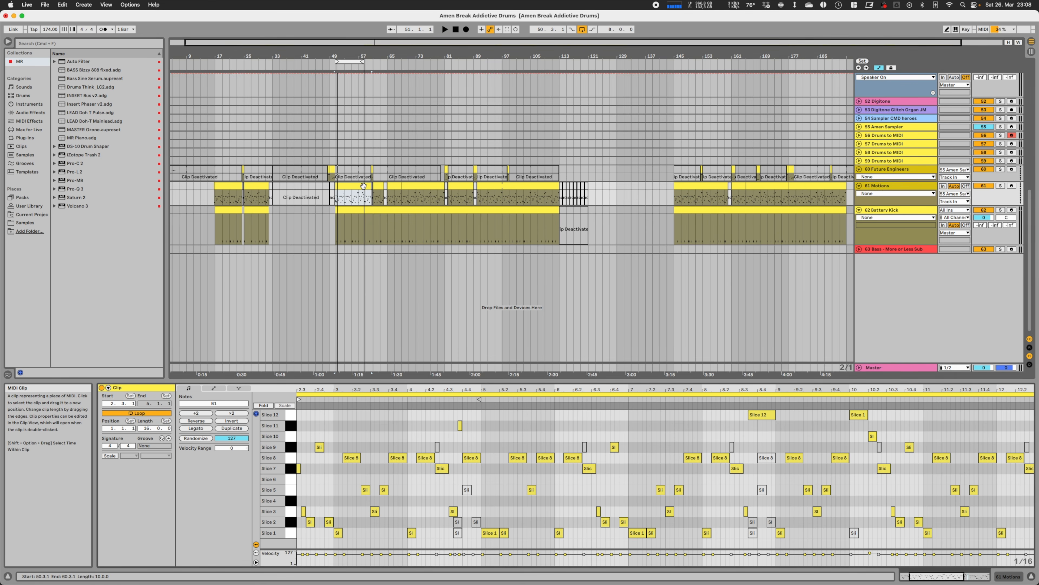
{"action": "left_click_drag", "start_coordinate": [304, 389], "coordinate": [471, 463]}
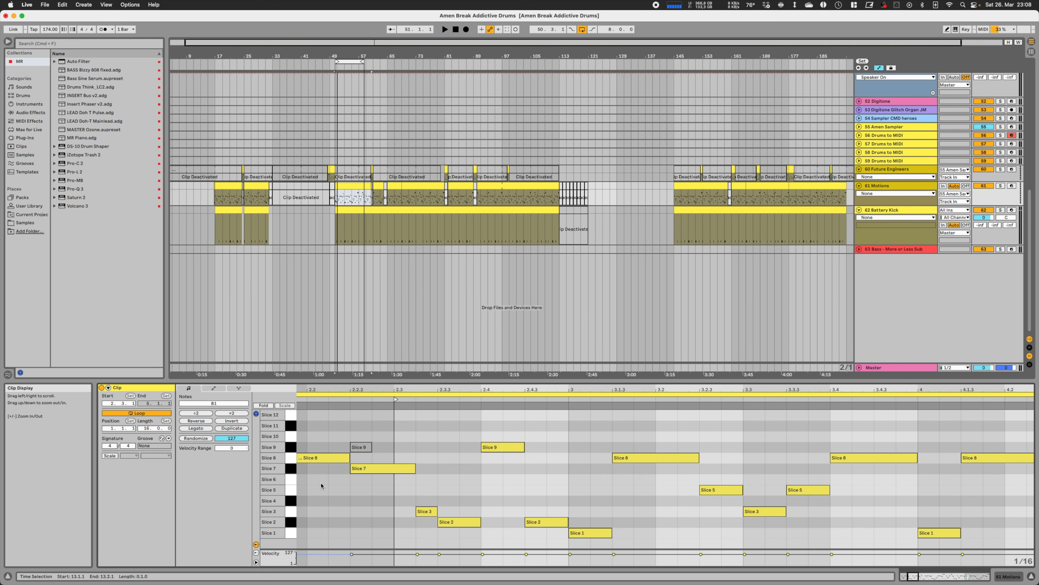
{"action": "left_click", "coordinate": [289, 534]}
{"action": "left_click", "coordinate": [290, 522]}
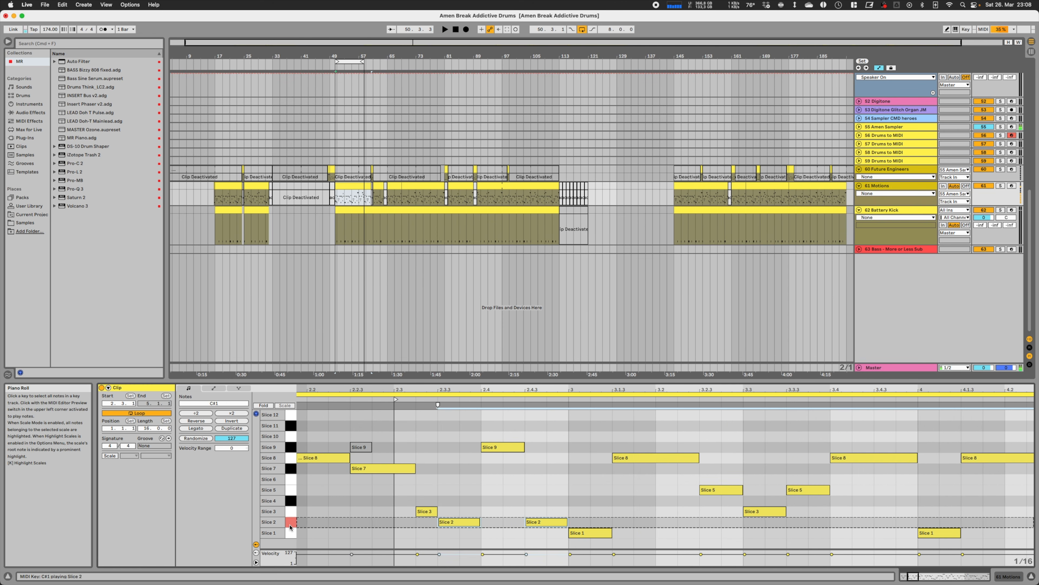
{"action": "left_click", "coordinate": [290, 508]}
{"action": "left_click", "coordinate": [290, 489]}
{"action": "left_click", "coordinate": [289, 469]}
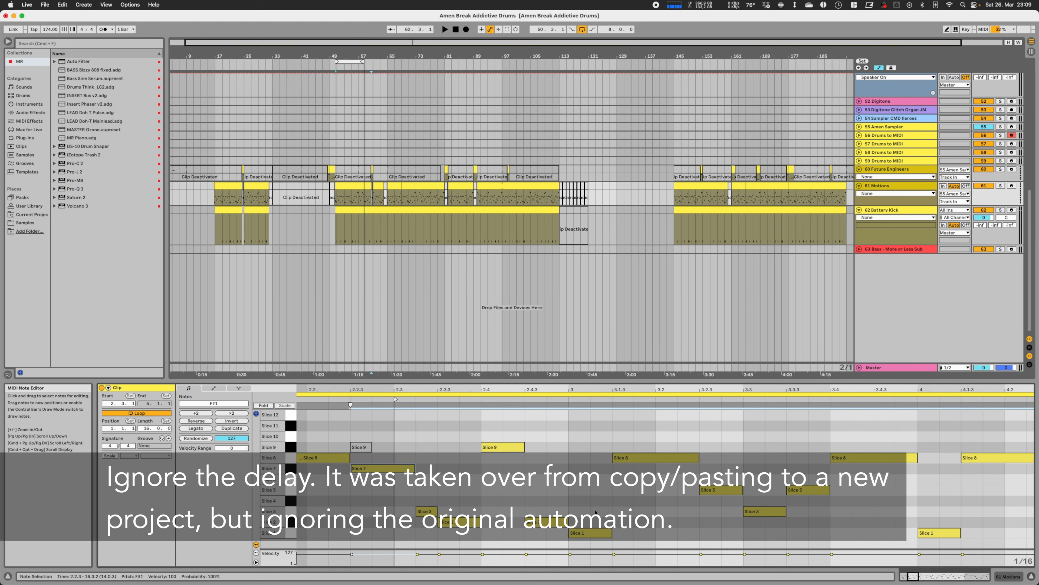
Examine the individual slice notes around bar 3 of the Motions clip by selecting them
{"action": "left_click", "coordinate": [594, 532]}
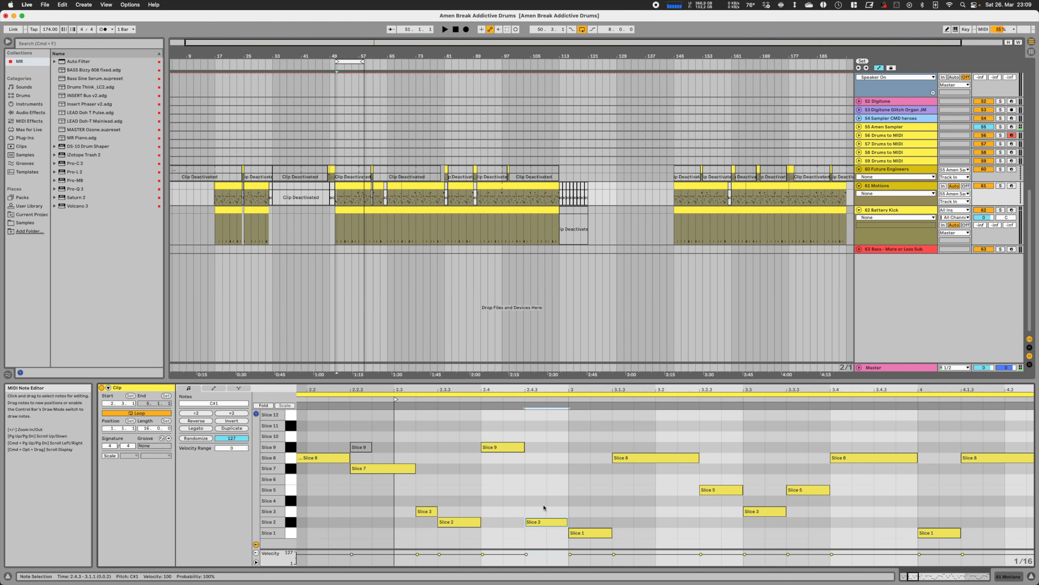
{"action": "left_click", "coordinate": [618, 491]}
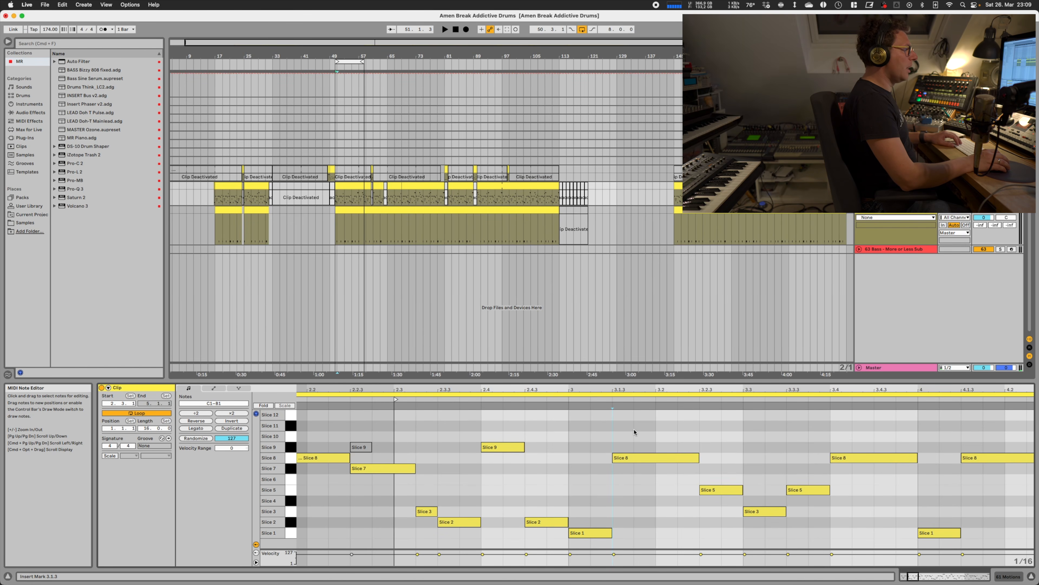
{"action": "left_click_drag", "start_coordinate": [633, 431], "coordinate": [655, 475]}
{"action": "left_click", "coordinate": [623, 437]}
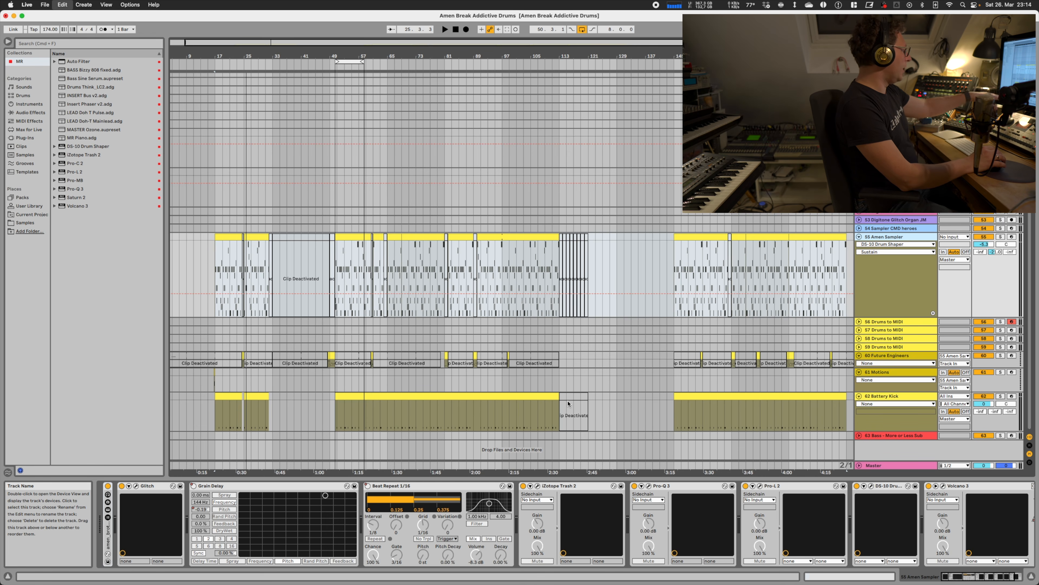
Duplicate the Amen Sampler track and flatten the soloed copy to audio
{"action": "key", "text": "super+d"}
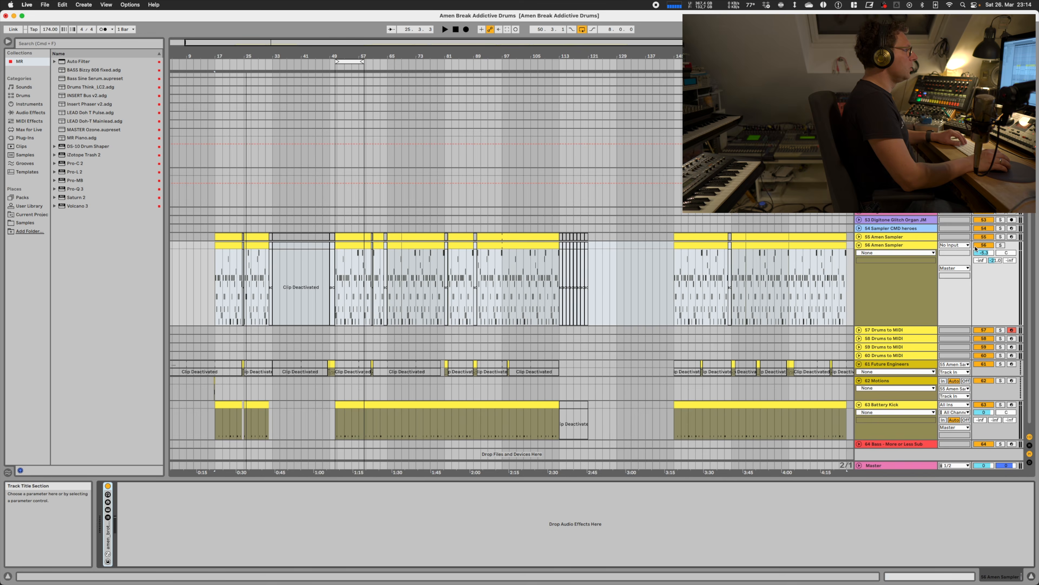
{"action": "left_click", "coordinate": [1001, 245]}
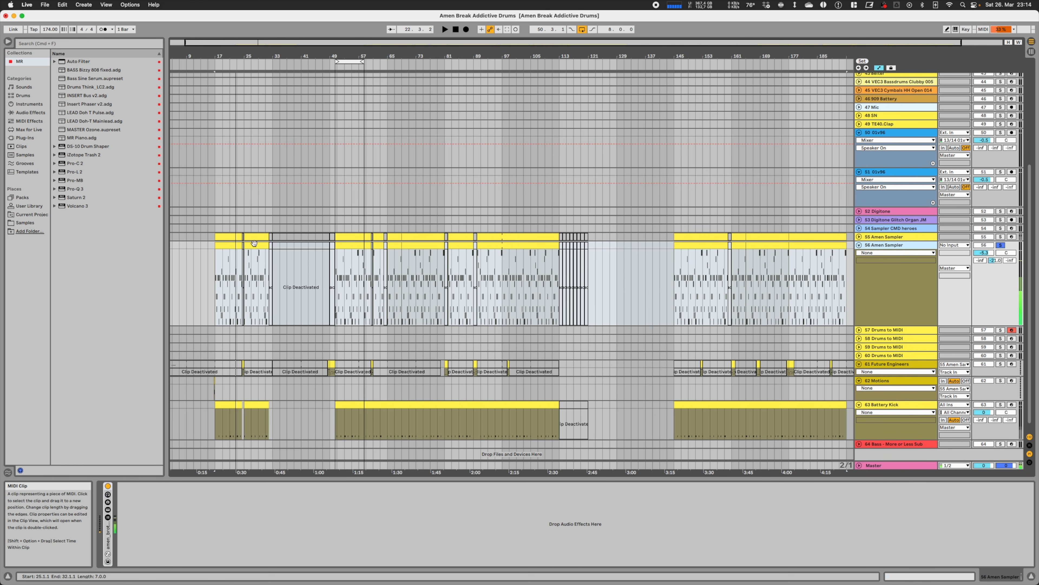
{"action": "left_click", "coordinate": [254, 245]}
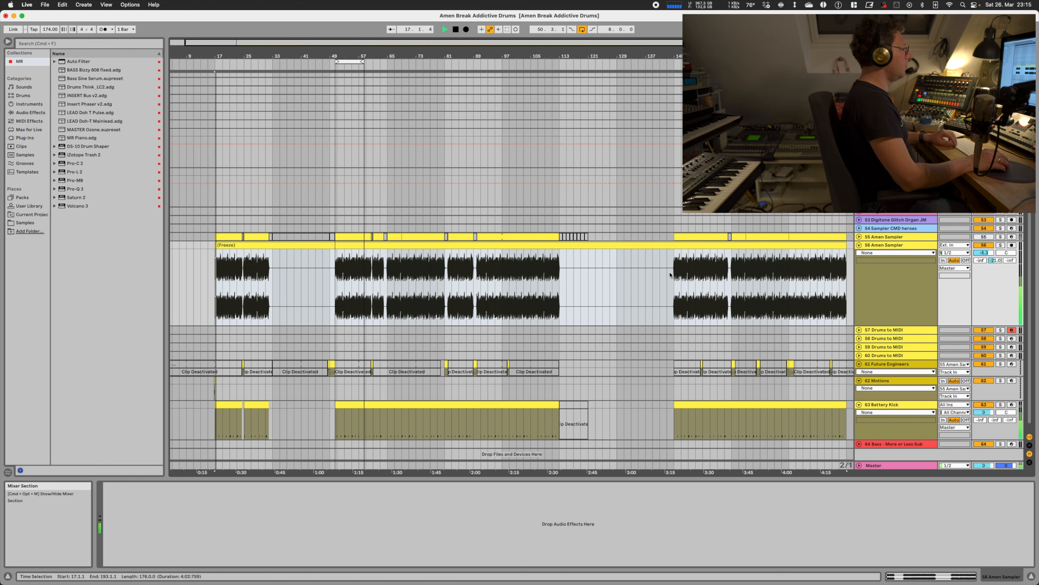
Turn the delay send on the flattened Amen Sampler track down to -inf and mute the Battery Kick track during playback
{"action": "left_click", "coordinate": [994, 260]}
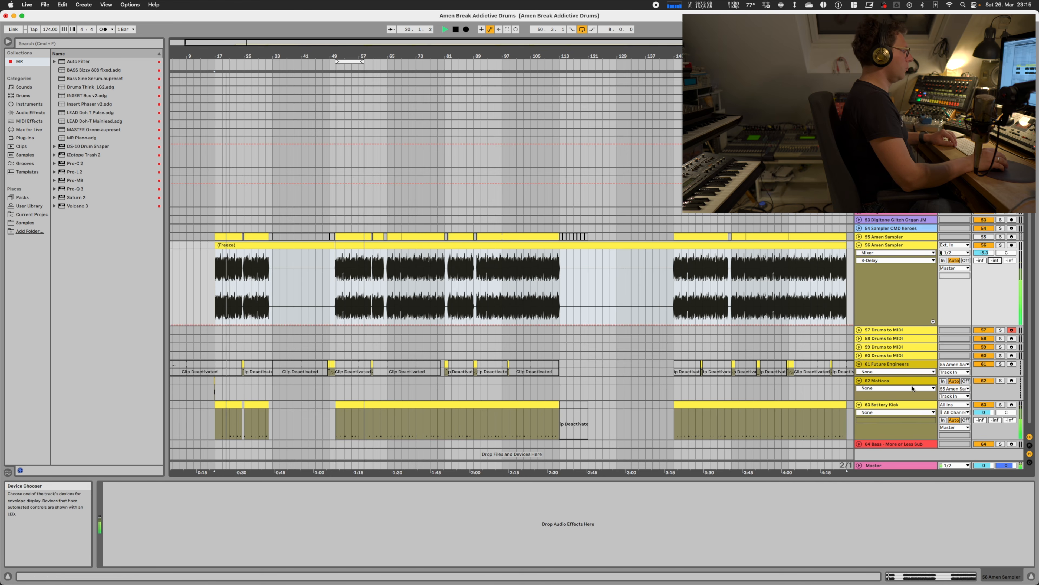
{"action": "left_click", "coordinate": [979, 408]}
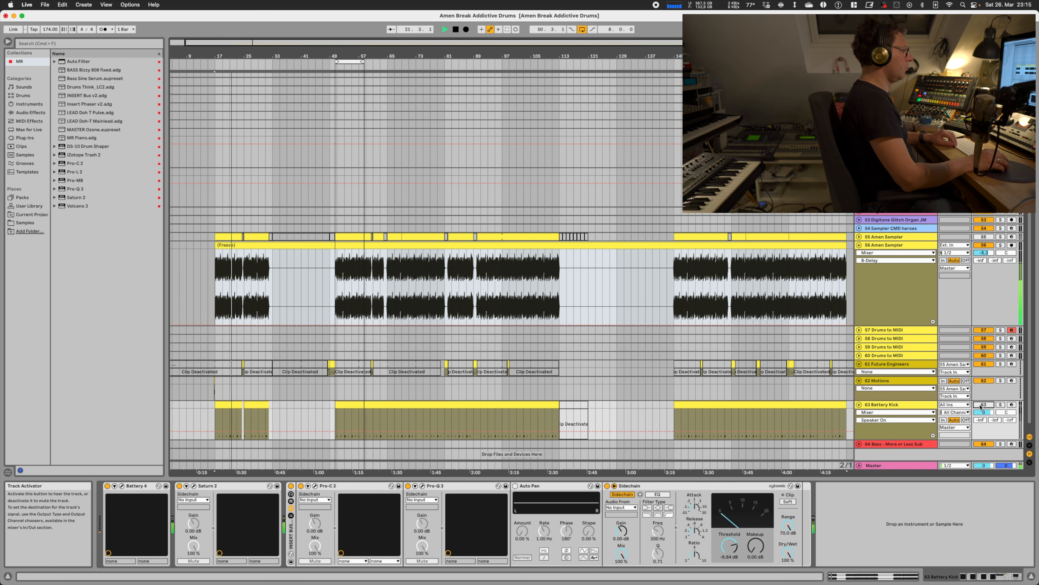
{"action": "key", "text": "space"}
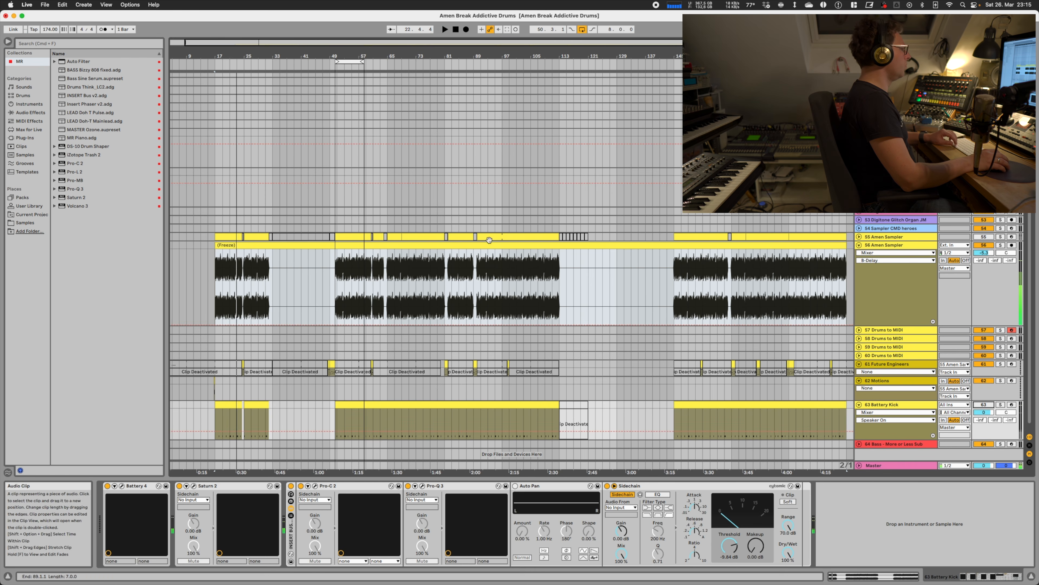
Convert the flattened Amen Sampler audio clip's drums to a new MIDI track and view the resulting notes
{"action": "right_click", "coordinate": [392, 246]}
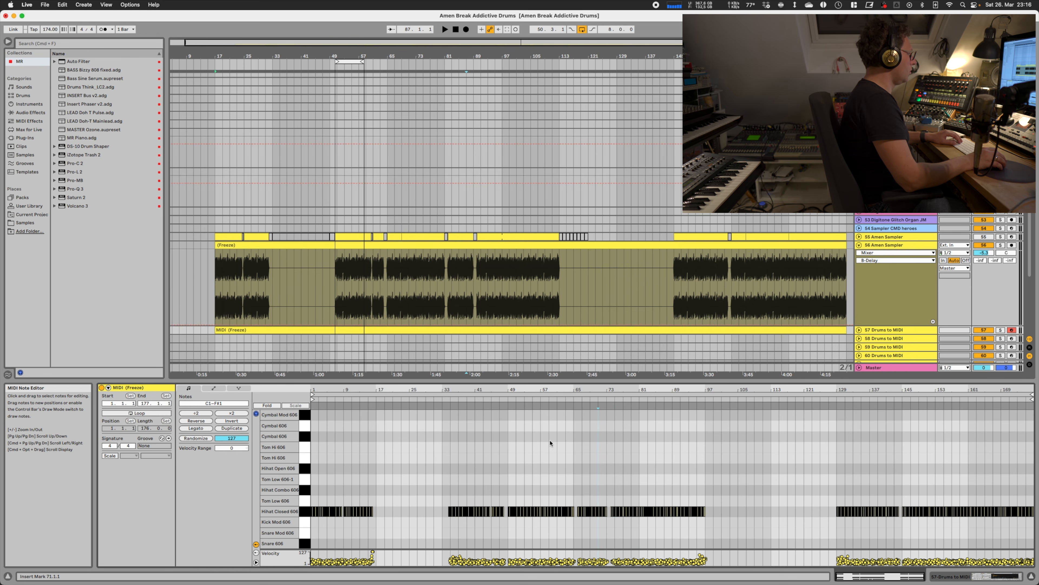
{"action": "scroll", "coordinate": [550, 443], "scroll_direction": "down", "scroll_amount": 3}
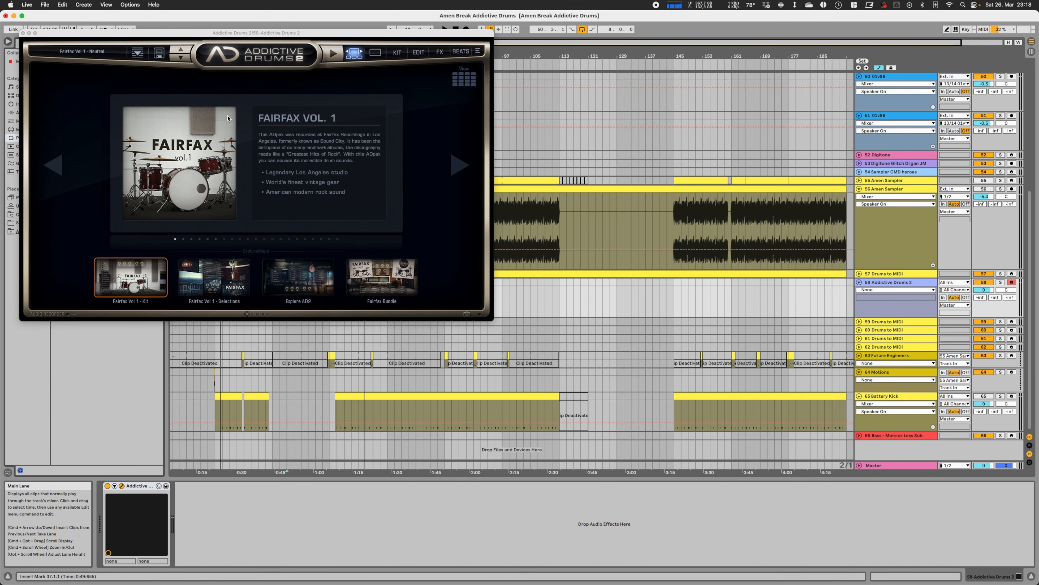
Close the Addictive Drums 2 window and copy the MIDI (Freeze) clip onto the Addictive Drums 2 track at bar 17
{"action": "left_click", "coordinate": [23, 33]}
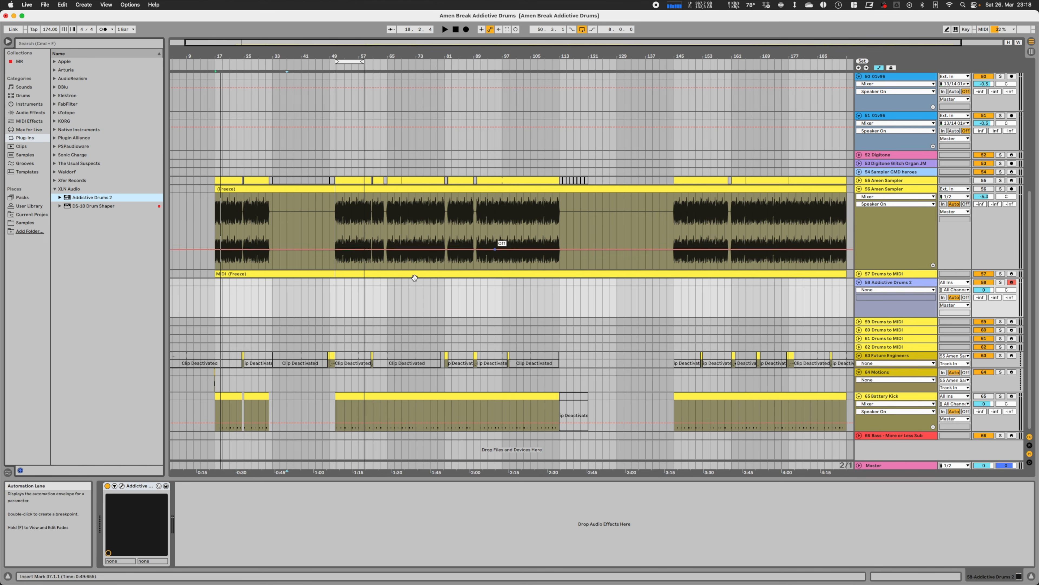
{"action": "left_click", "coordinate": [352, 272]}
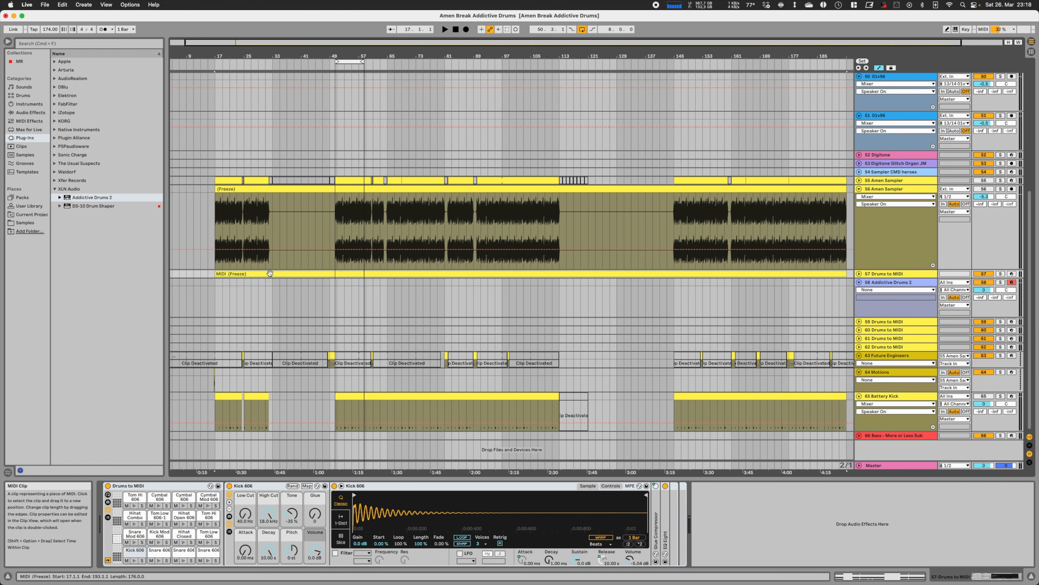
{"action": "left_click_drag", "start_coordinate": [268, 275], "coordinate": [288, 291]}
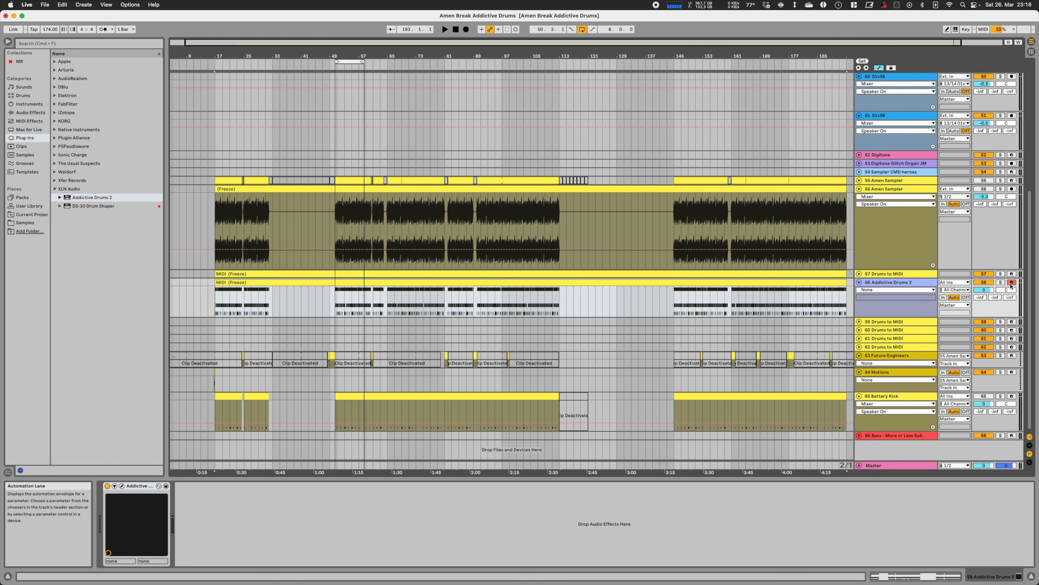
Solo the Addictive Drums 2 track and briefly play back the copied MIDI clip
{"action": "left_click", "coordinate": [1000, 283]}
{"action": "key", "text": "space"}
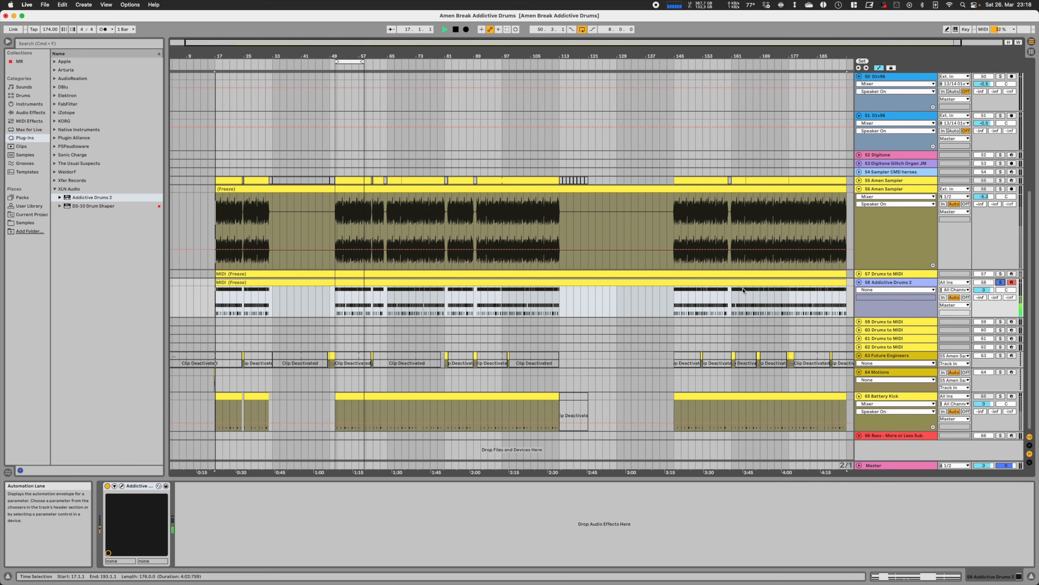
{"action": "key", "text": "space"}
Open the copied MIDI clip's notes and audition keys C1, D1, F#1, A1 and C2 to compare the drum mapping
{"action": "double_click", "coordinate": [240, 282]}
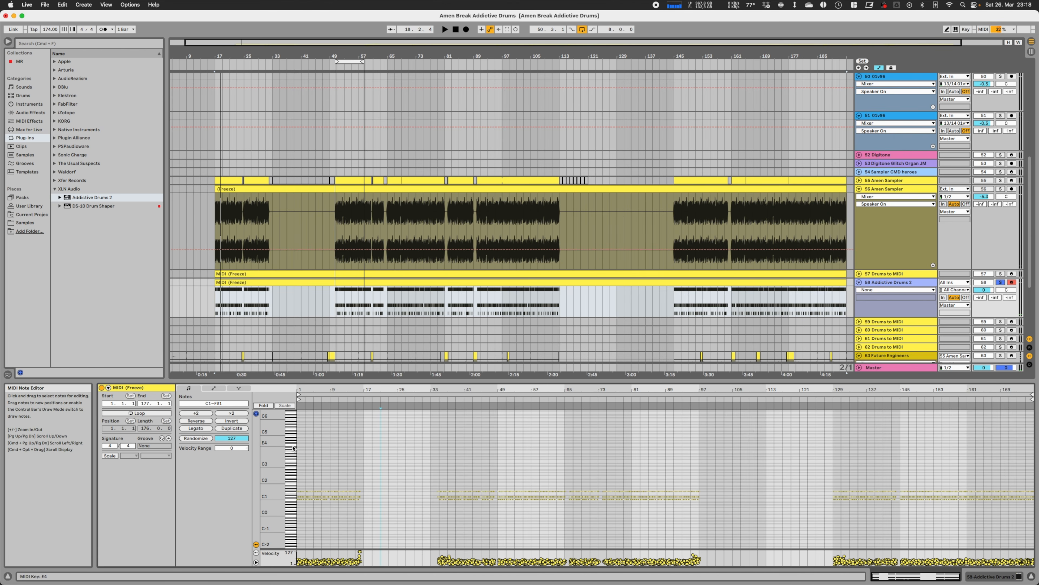
{"action": "double_click", "coordinate": [273, 498]}
{"action": "left_click", "coordinate": [291, 515]}
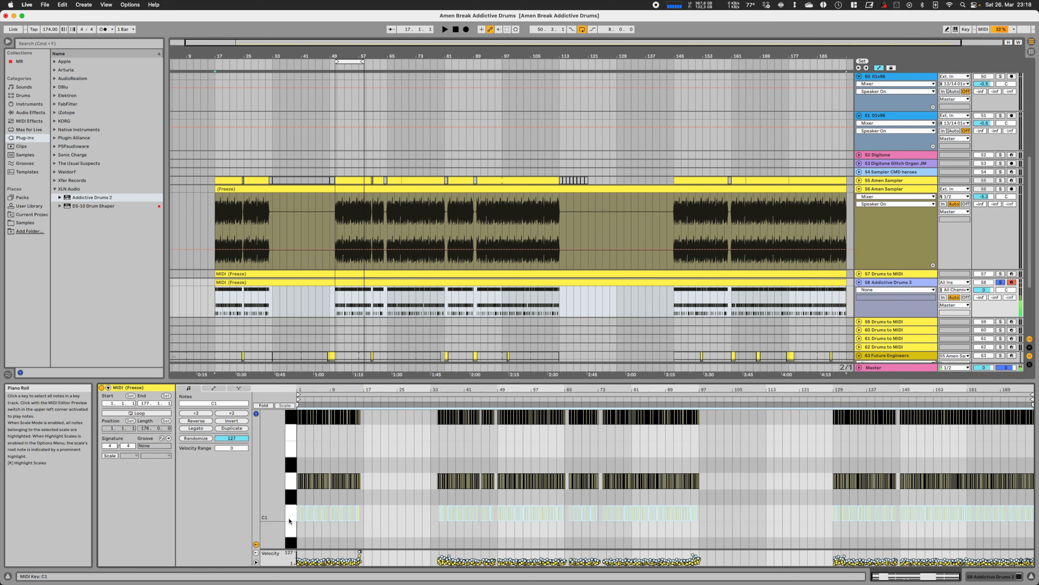
{"action": "left_click", "coordinate": [290, 485]}
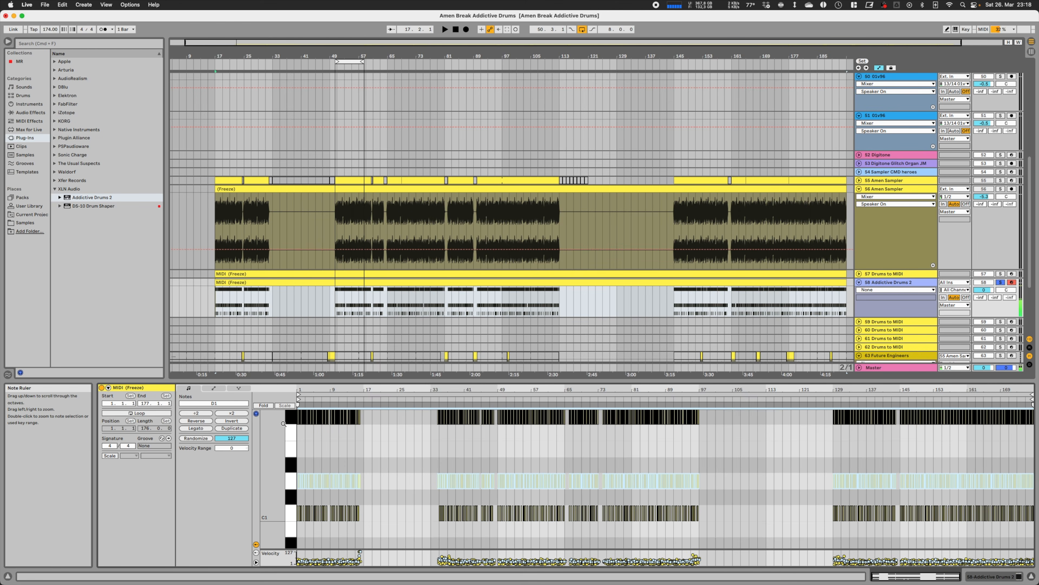
{"action": "left_click", "coordinate": [292, 418]}
{"action": "scroll", "coordinate": [311, 475], "scroll_direction": "up", "scroll_amount": 6}
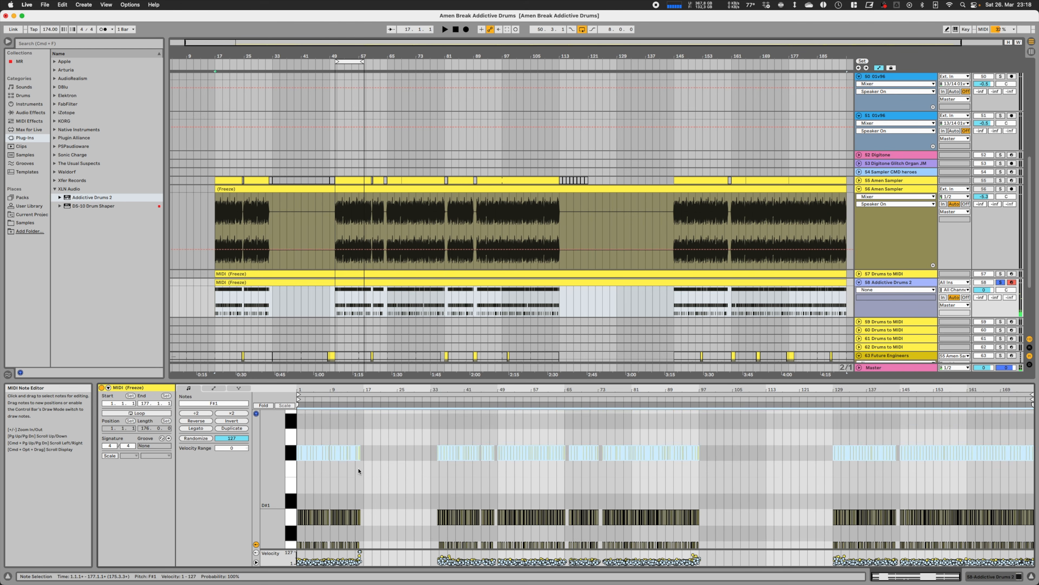
{"action": "left_click", "coordinate": [289, 479]}
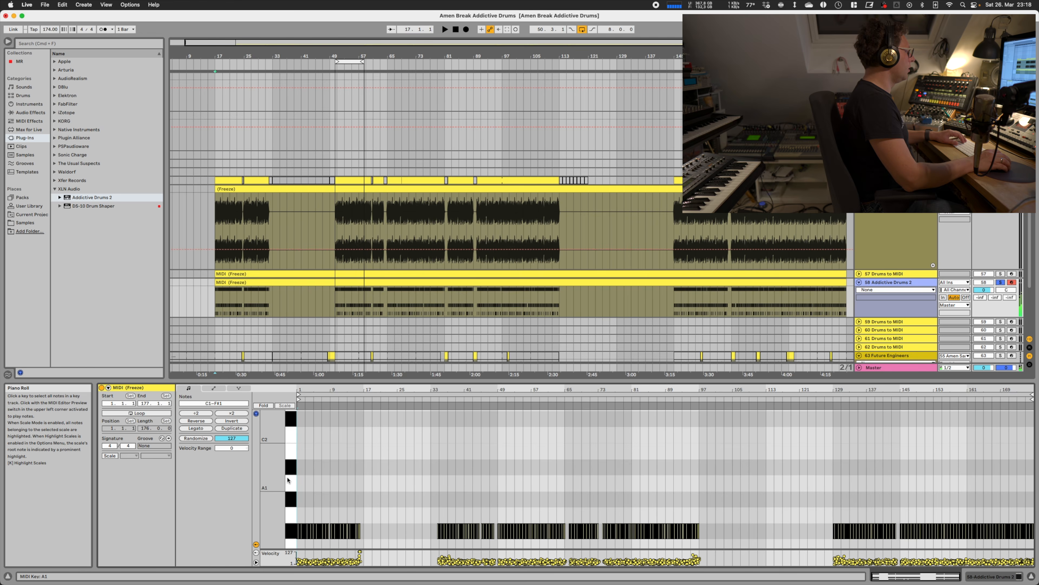
{"action": "left_click", "coordinate": [290, 440]}
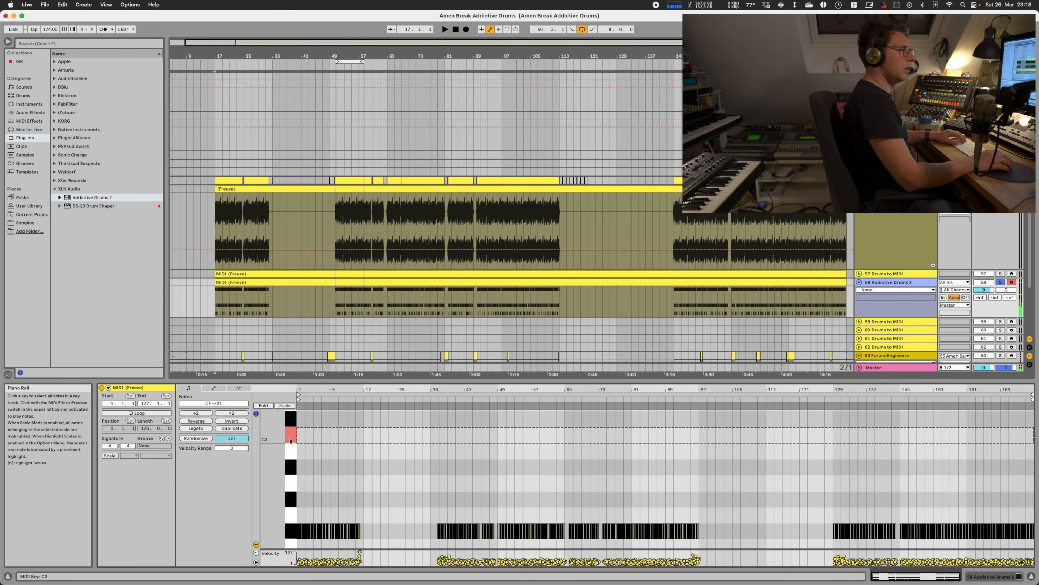
{"action": "scroll", "coordinate": [366, 464], "scroll_direction": "down", "scroll_amount": 4}
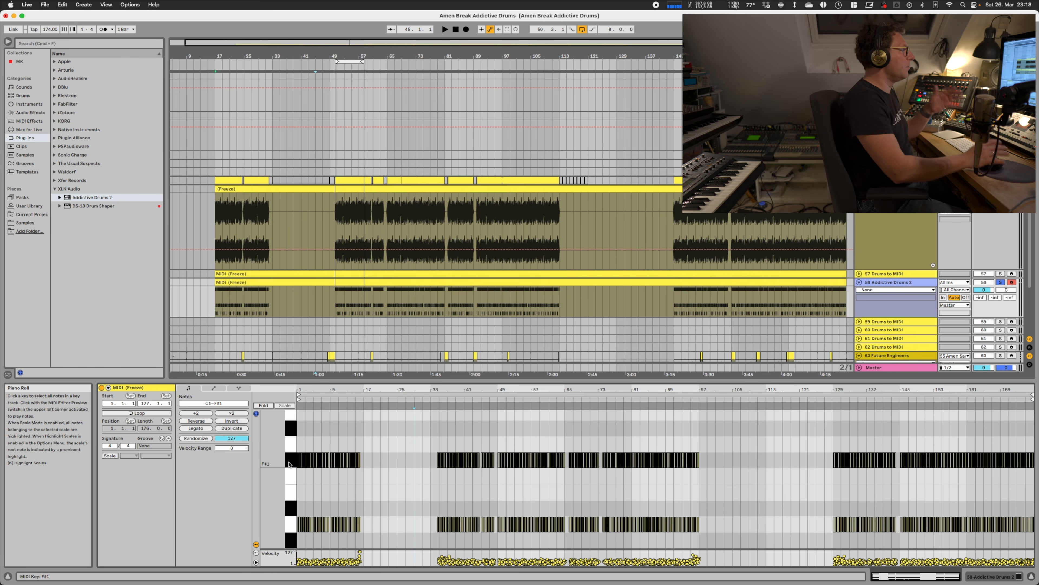
Insert the Scale MIDI effect in front of Addictive Drums 2 on its track
{"action": "double_click", "coordinate": [898, 282]}
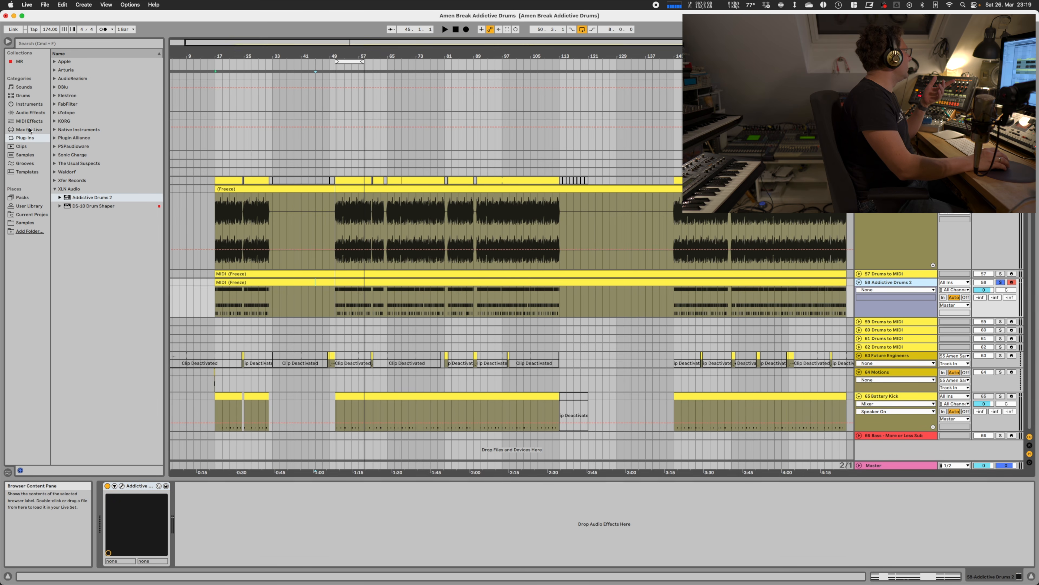
{"action": "left_click", "coordinate": [30, 113]}
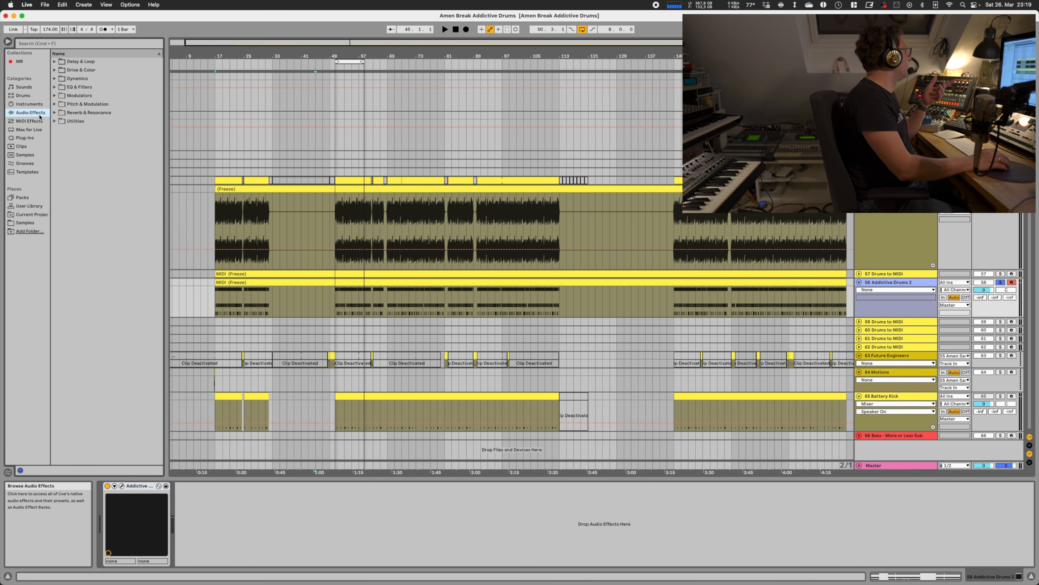
{"action": "left_click", "coordinate": [35, 123]}
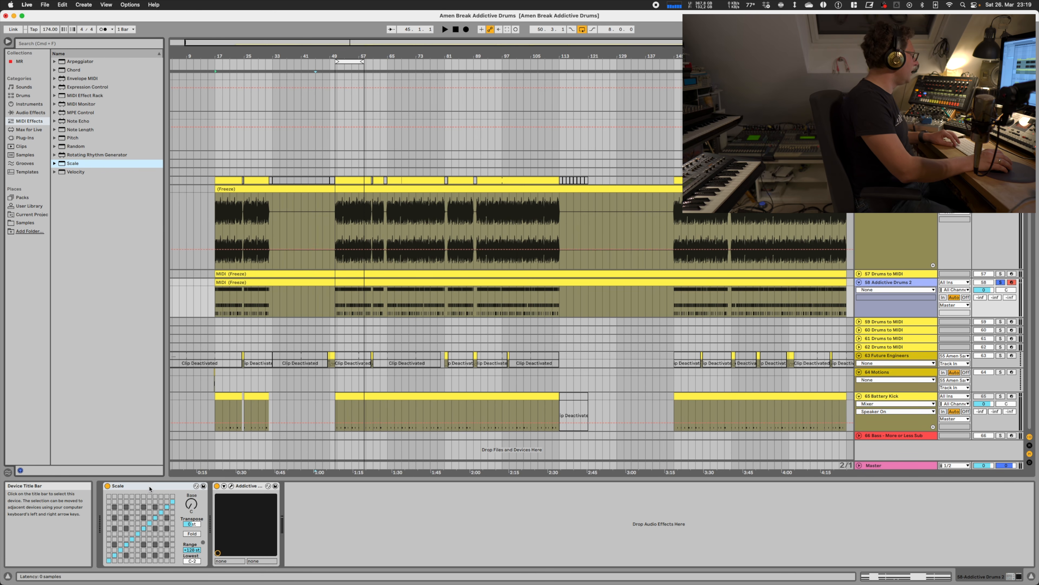
Check which note rows the copied MIDI clip uses, return to the Scale device, and play back the Addictive Drums 2 track
{"action": "key", "text": "space"}
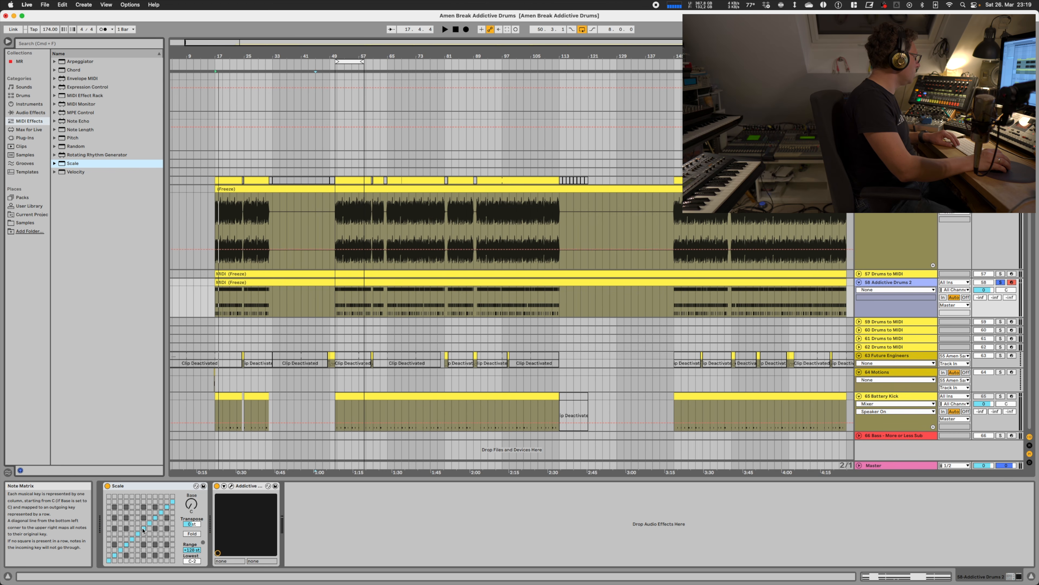
{"action": "double_click", "coordinate": [385, 283]}
{"action": "scroll", "coordinate": [291, 458], "scroll_direction": "up", "scroll_amount": 2}
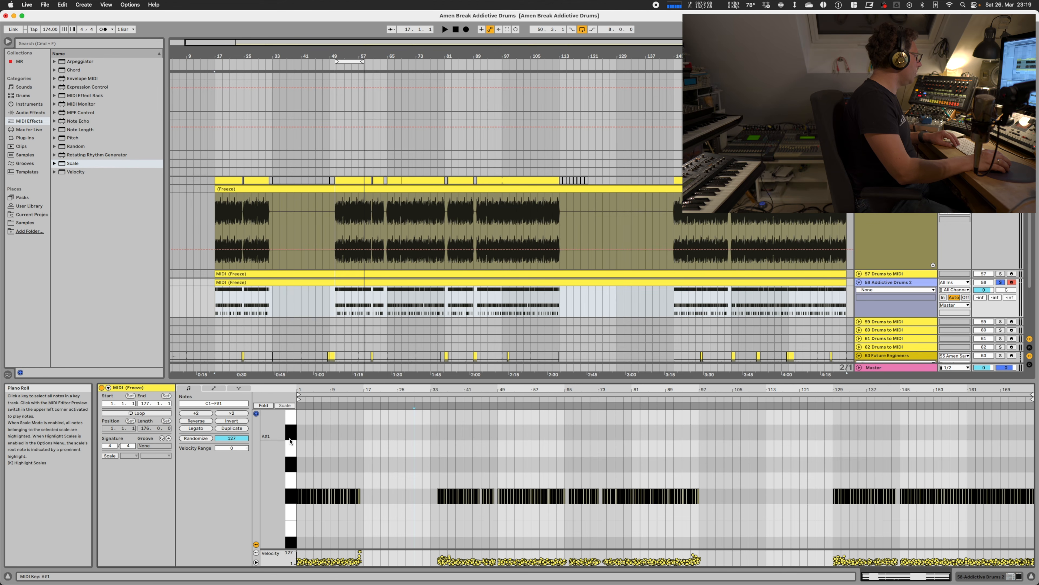
{"action": "scroll", "coordinate": [291, 426], "scroll_direction": "up", "scroll_amount": 1}
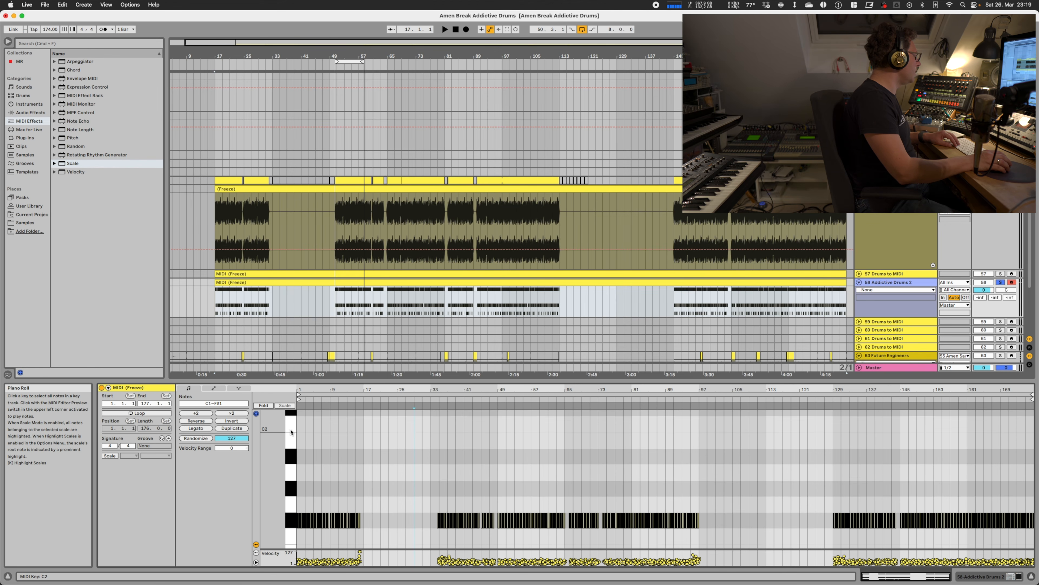
{"action": "left_click", "coordinate": [920, 283]}
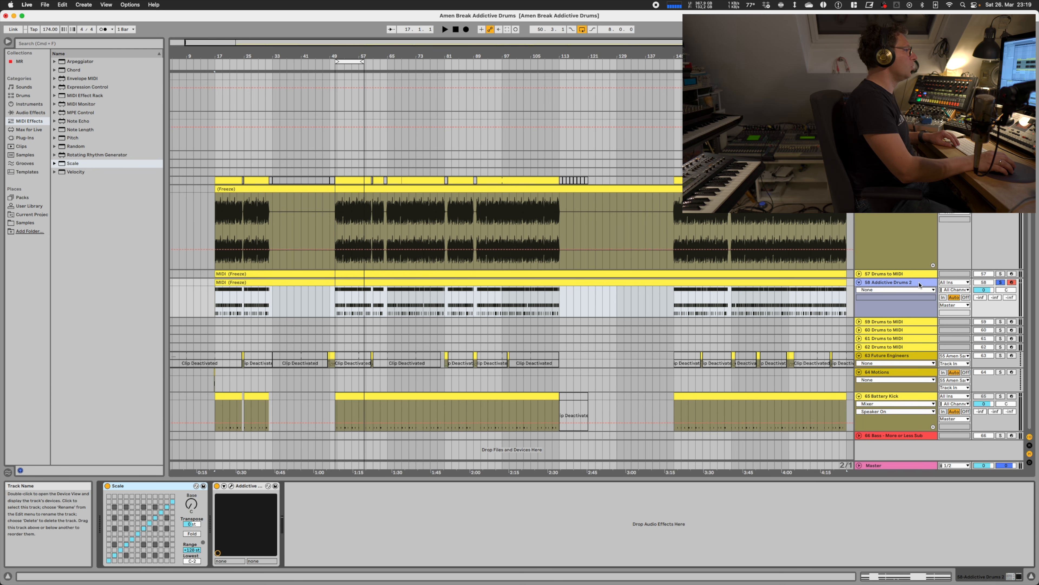
{"action": "key", "text": "space"}
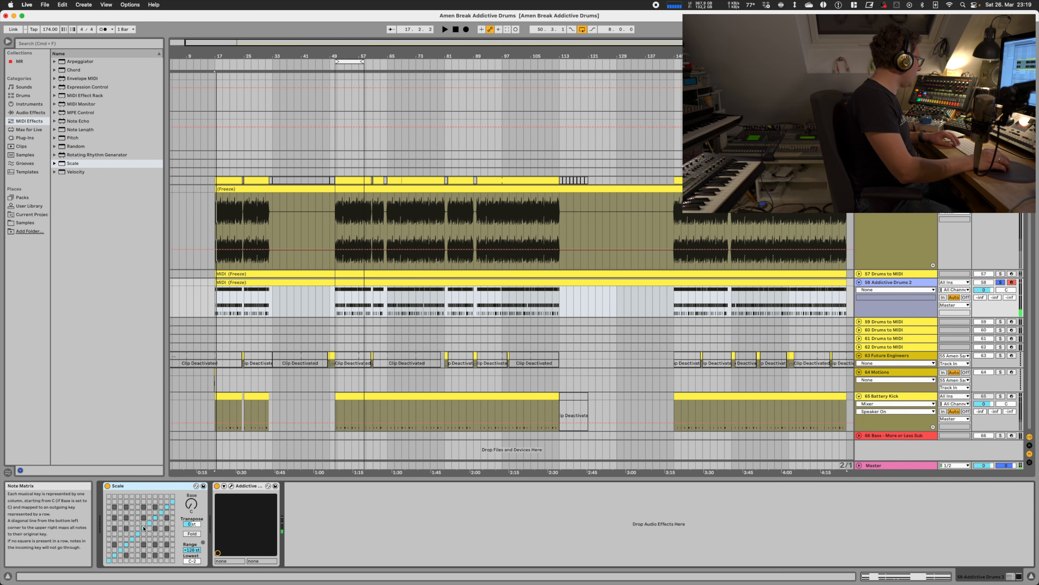
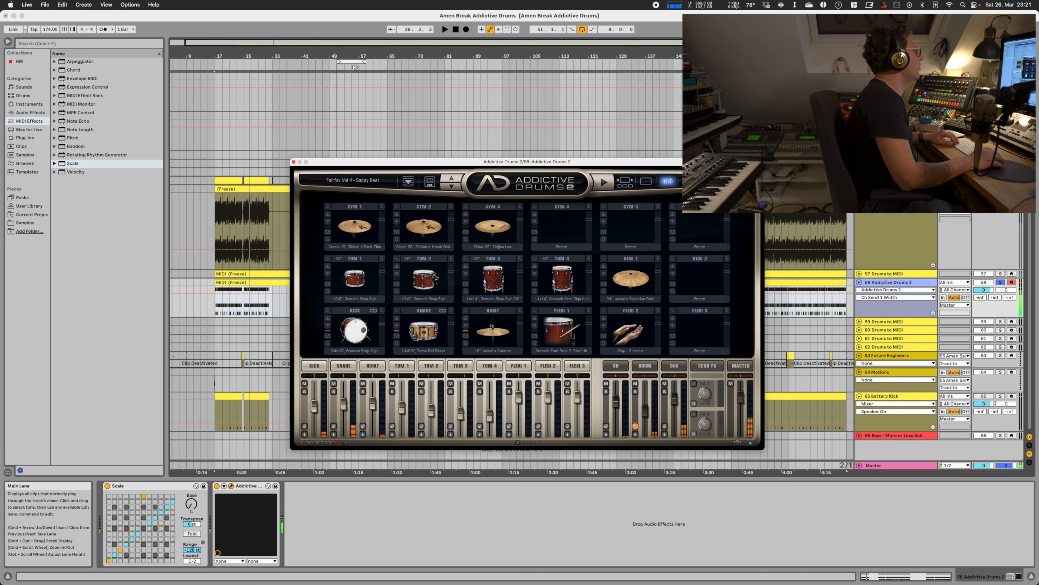
Select the loop from bar 51 to 59, move the Addictive Drums 2 window aside, and play the loop with the kick's edit page open
{"action": "left_click", "coordinate": [352, 62]}
{"action": "key", "text": "space"}
{"action": "left_click_drag", "start_coordinate": [457, 165], "coordinate": [587, 153]}
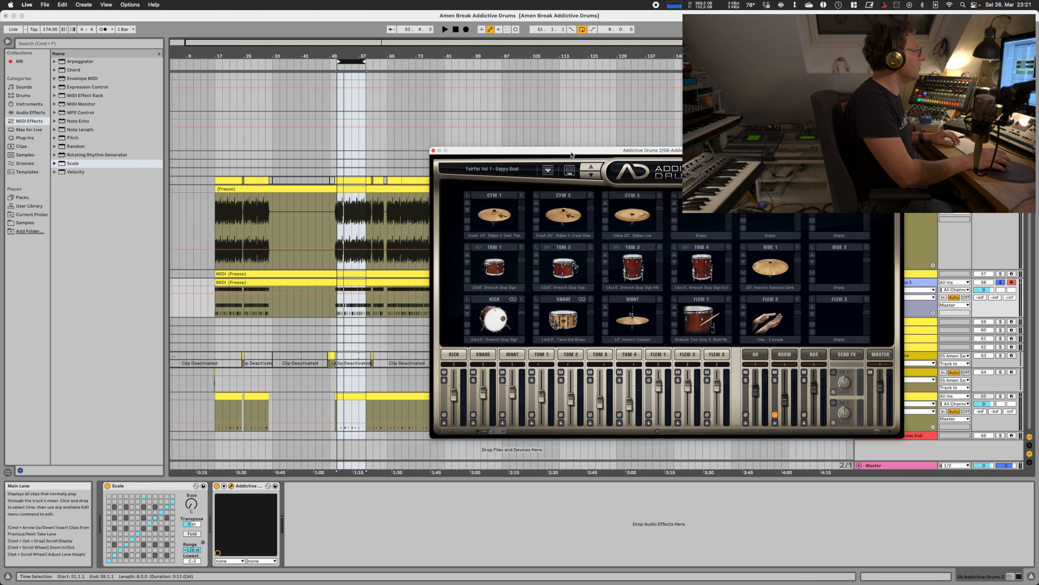
{"action": "key", "text": "space"}
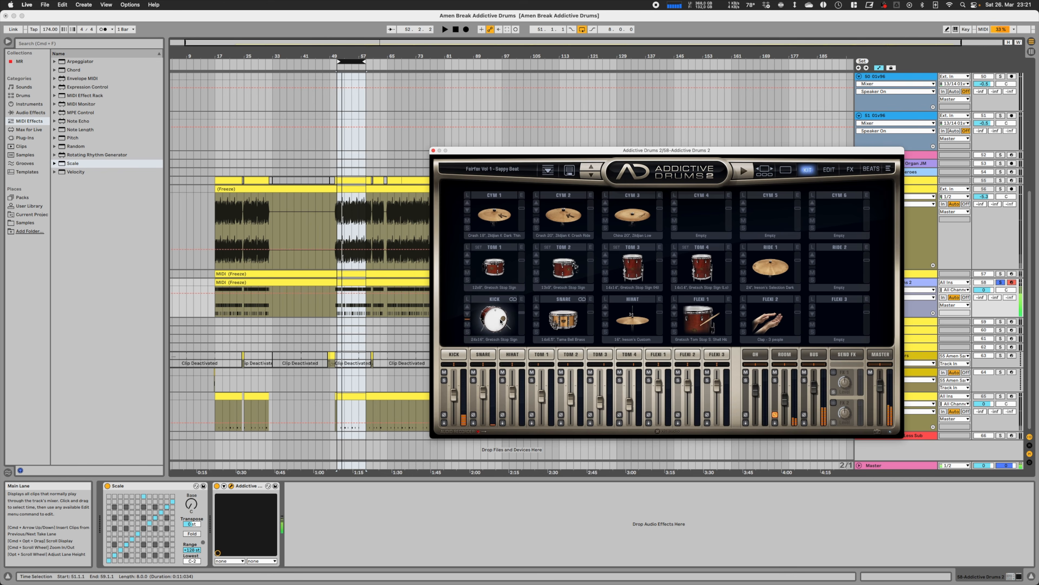
{"action": "left_click", "coordinate": [455, 355]}
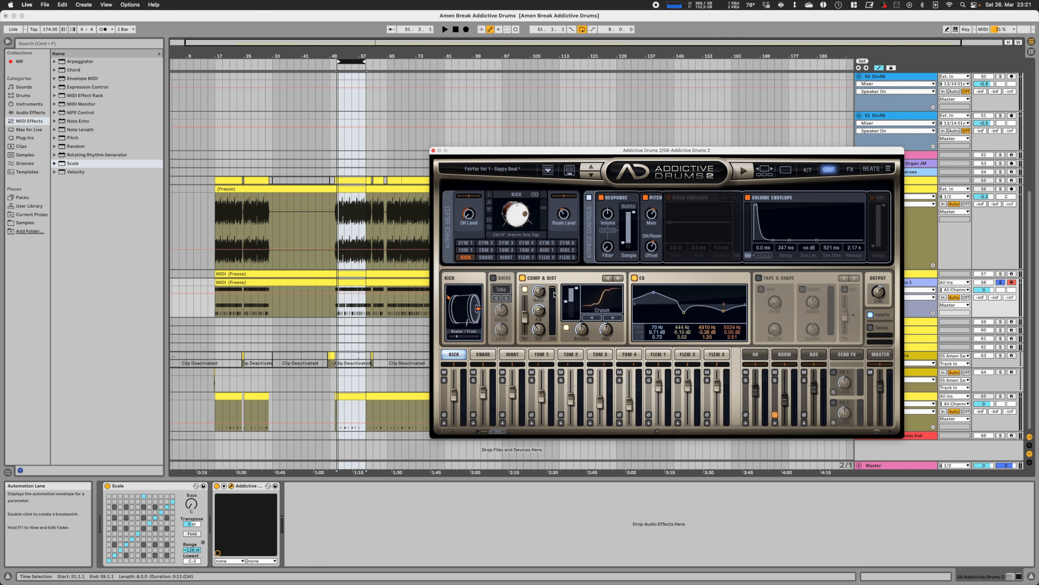
{"action": "key", "text": "space"}
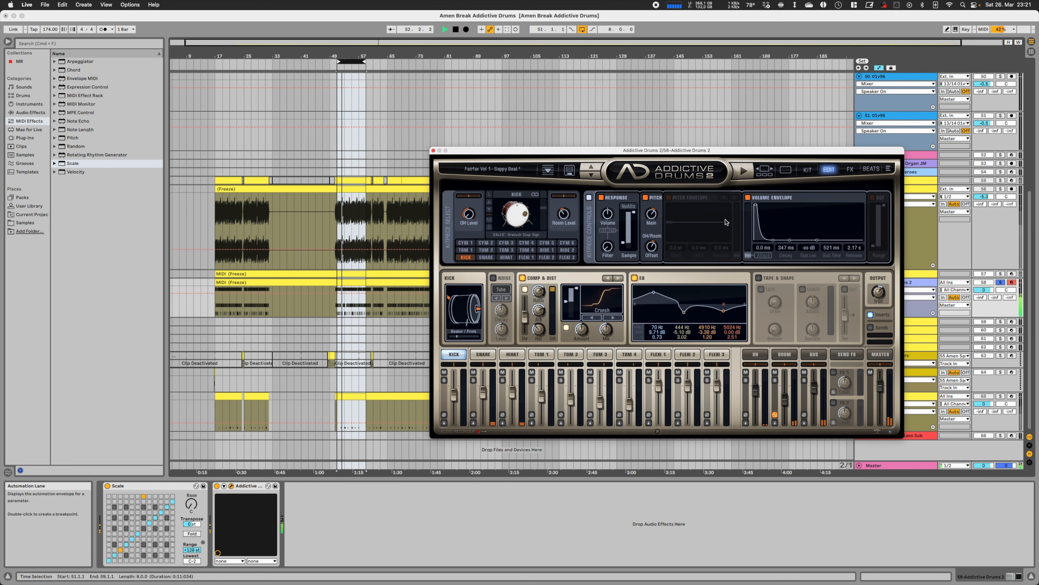
Close the Addictive Drums 2 window and open the MIDI (Freeze) clip's notes on its track
{"action": "left_click", "coordinate": [433, 151]}
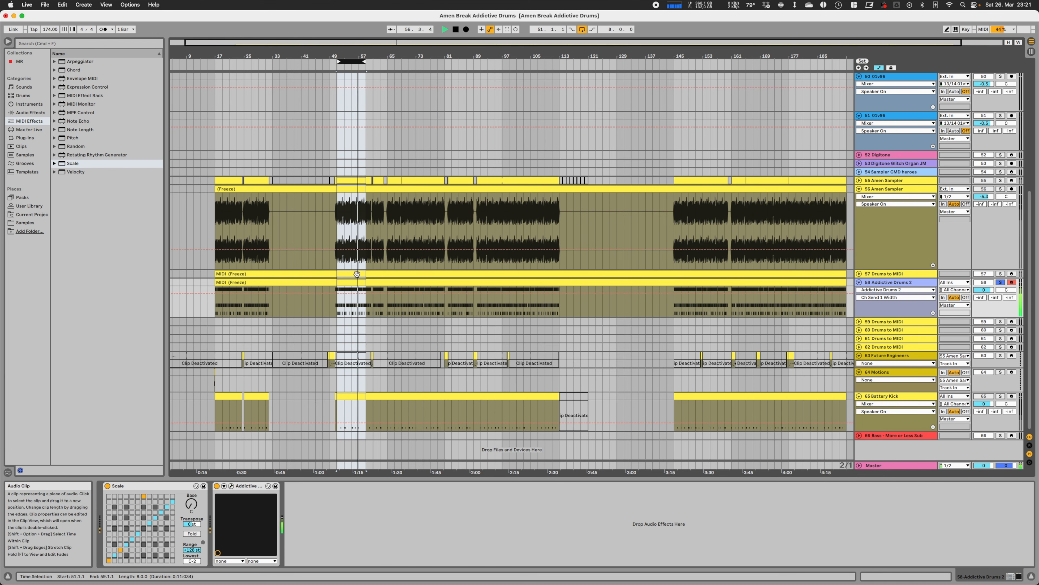
{"action": "double_click", "coordinate": [350, 286]}
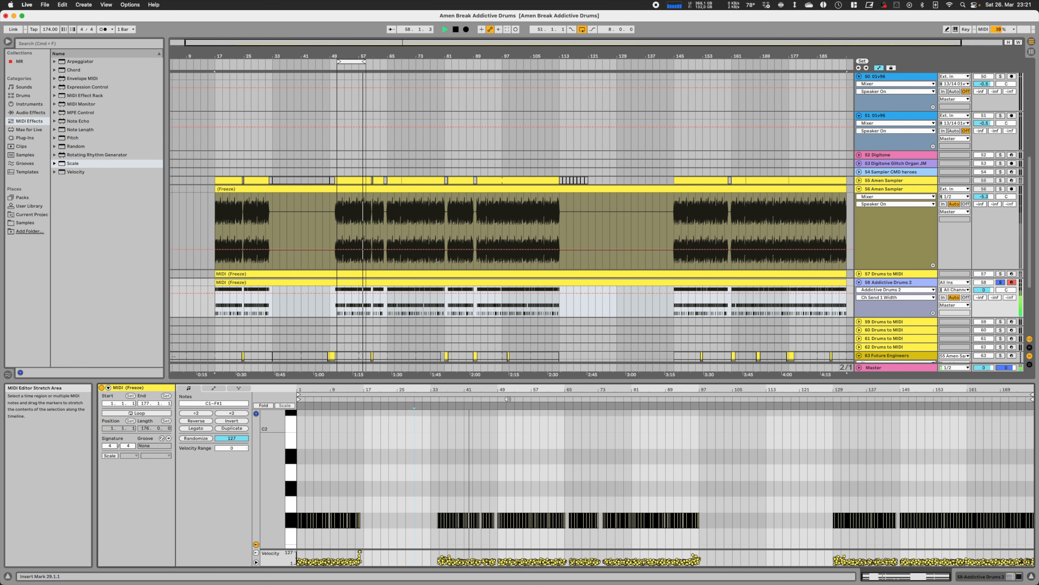
{"action": "key", "text": "space"}
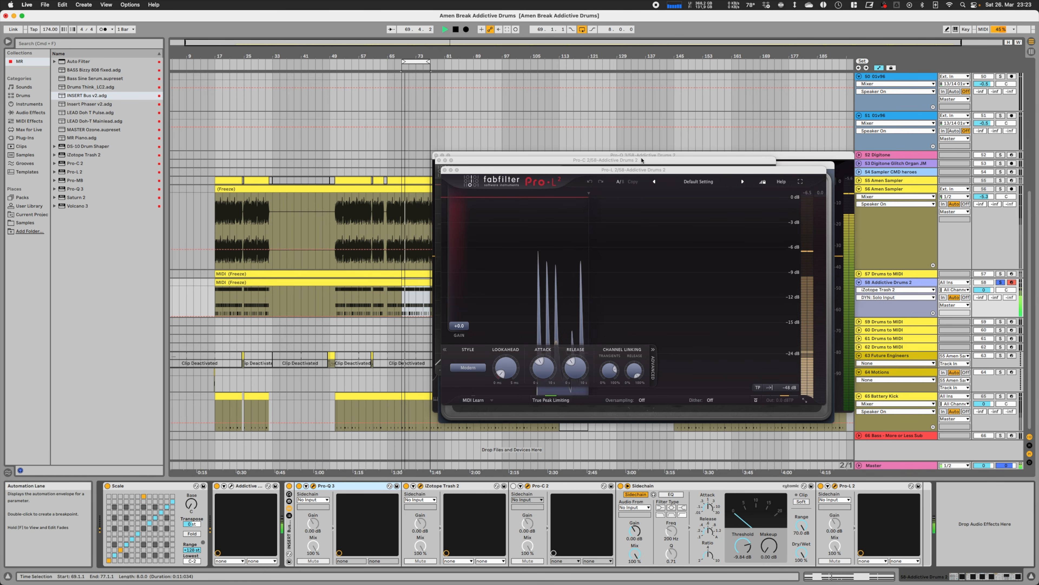
Add a wide Pro-Q 3 boost of about 2.9 dB near 1.1 kHz and close the equalizer window
{"action": "left_click_drag", "start_coordinate": [644, 160], "coordinate": [410, 238]}
{"action": "left_click", "coordinate": [316, 487]}
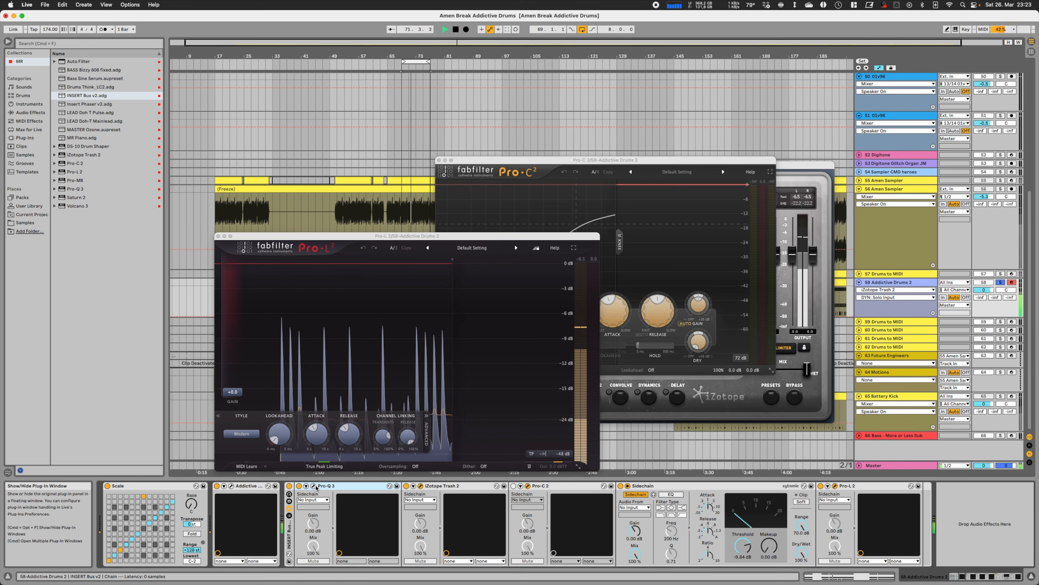
{"action": "left_click", "coordinate": [315, 487]}
{"action": "left_click_drag", "start_coordinate": [675, 256], "coordinate": [673, 230]}
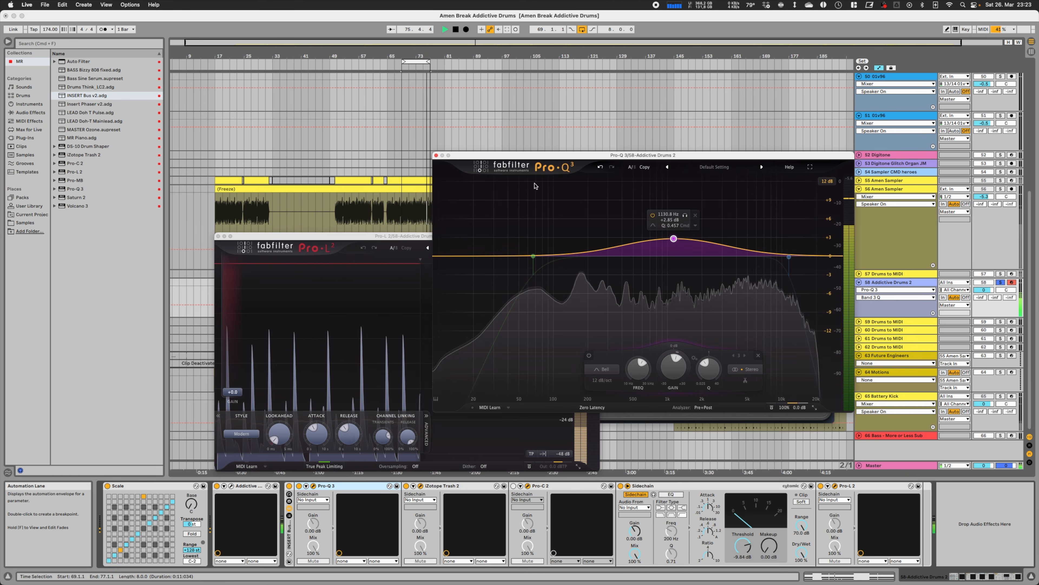
{"action": "left_click", "coordinate": [436, 155]}
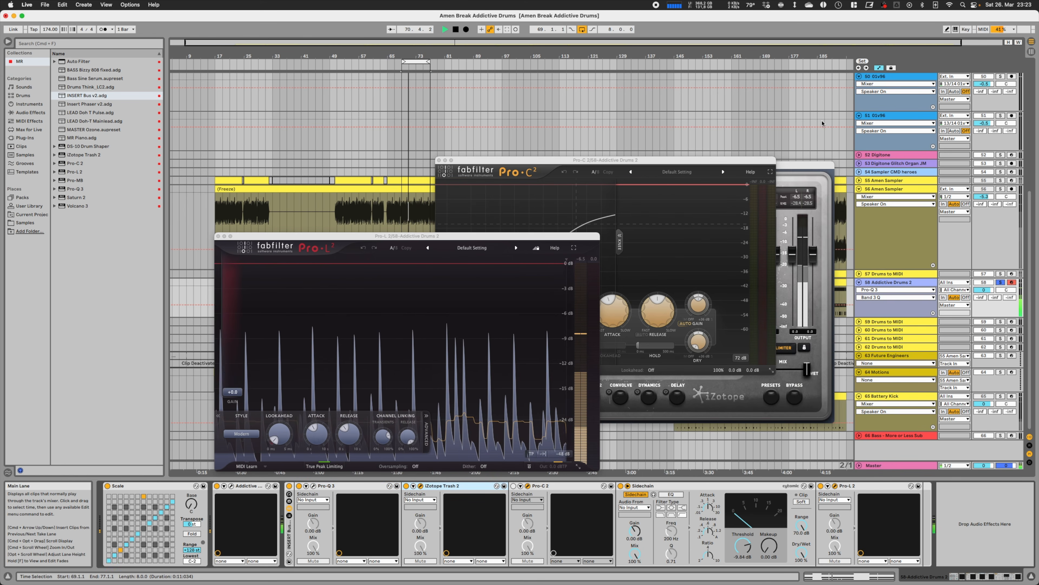
Bend the Trash 2 waveshaper curve upward in the multiband view, including the low band, and close the plug-in window
{"action": "left_click_drag", "start_coordinate": [801, 171], "coordinate": [809, 149]}
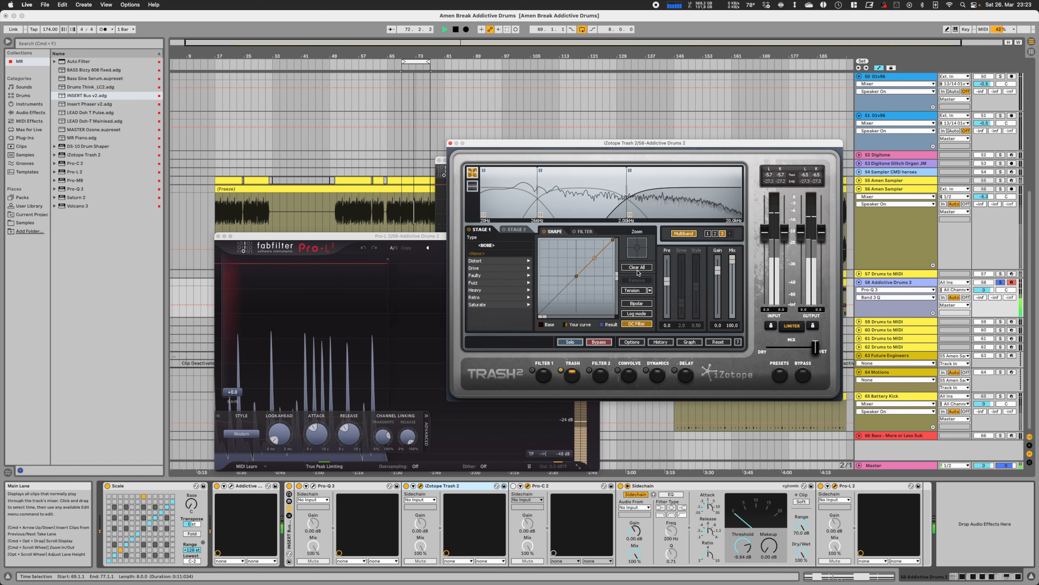
{"action": "left_click_drag", "start_coordinate": [594, 257], "coordinate": [594, 253]}
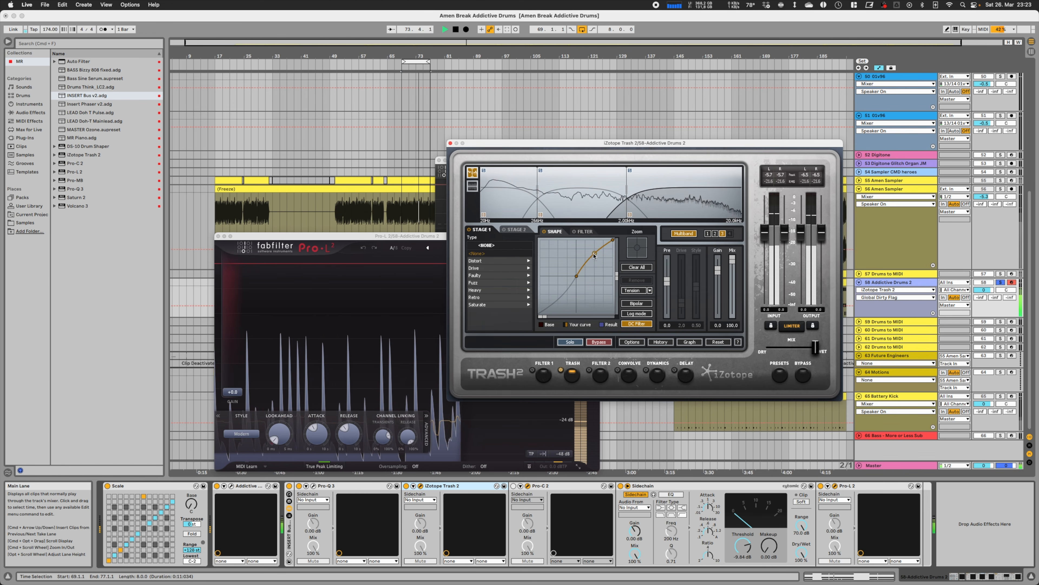
{"action": "left_click", "coordinate": [514, 192]}
{"action": "left_click_drag", "start_coordinate": [592, 258], "coordinate": [590, 249]}
{"action": "key", "text": "space"}
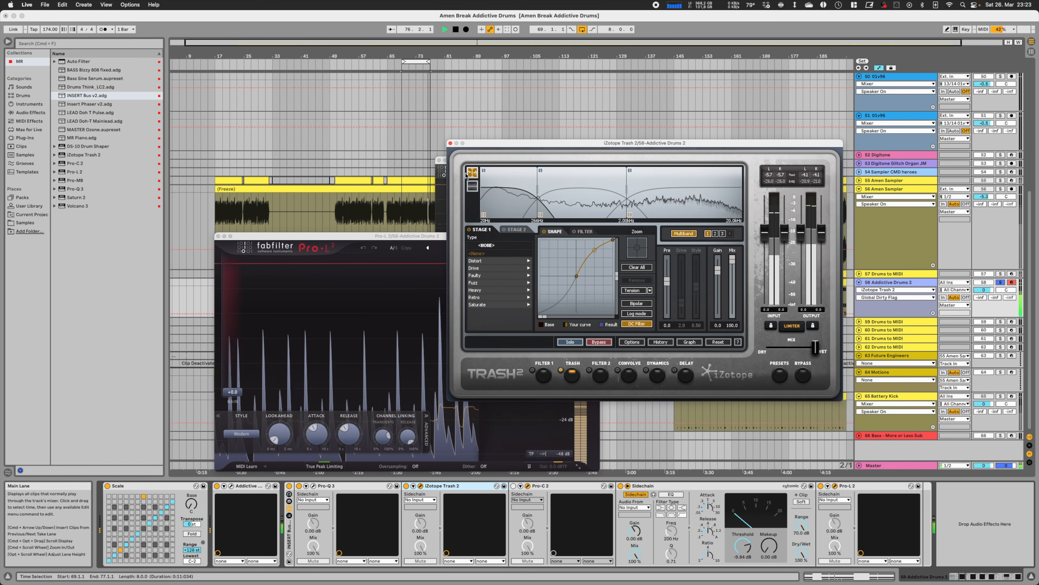
{"action": "left_click", "coordinate": [451, 143]}
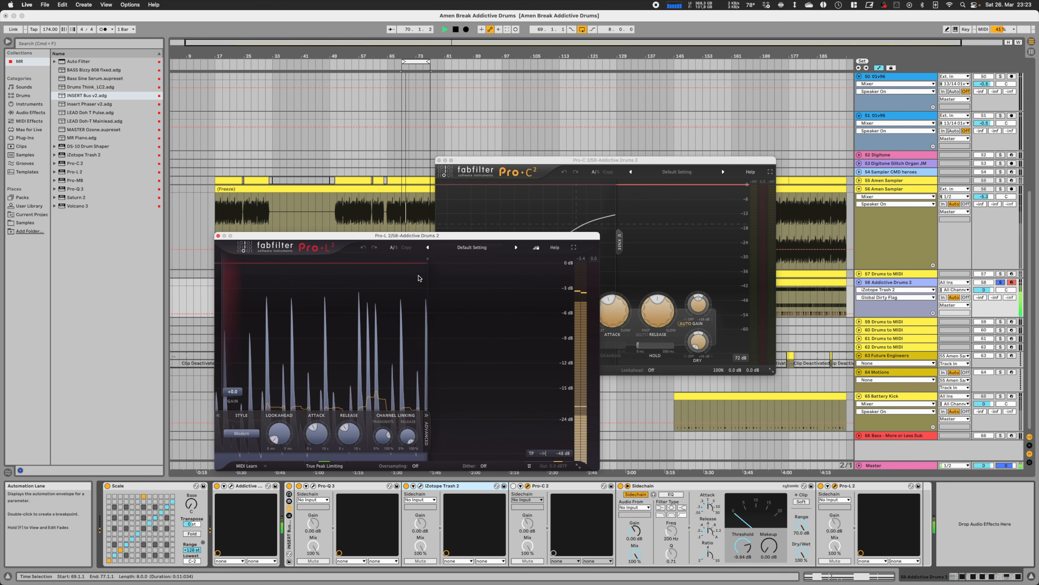
Raise the Pro-L 2 gain by about 12 dB, close its window, and remove the Sidechain compressor from the INSERT Bus rack
{"action": "left_click_drag", "start_coordinate": [237, 393], "coordinate": [232, 337]}
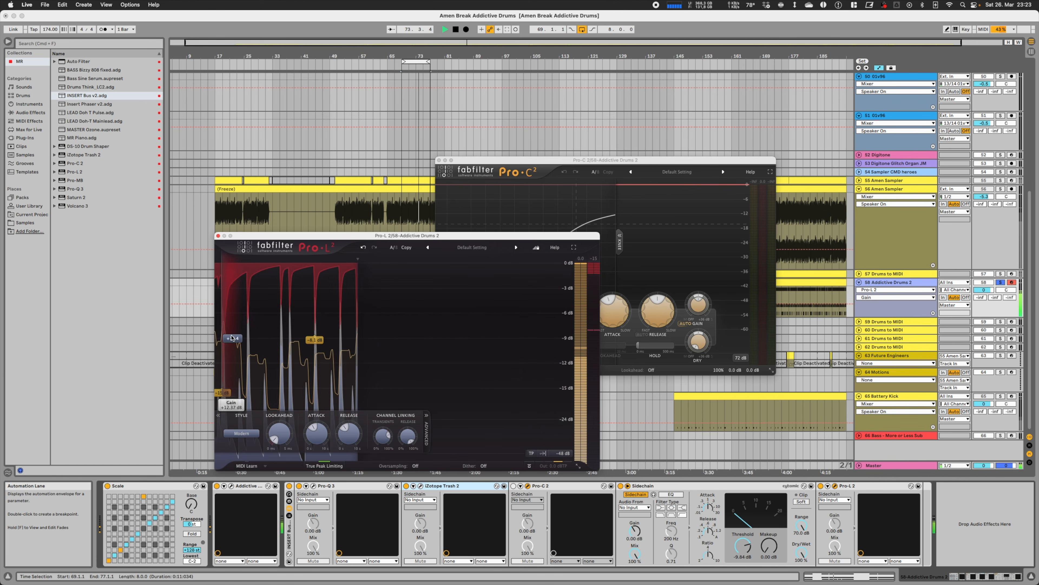
{"action": "left_click", "coordinate": [218, 236]}
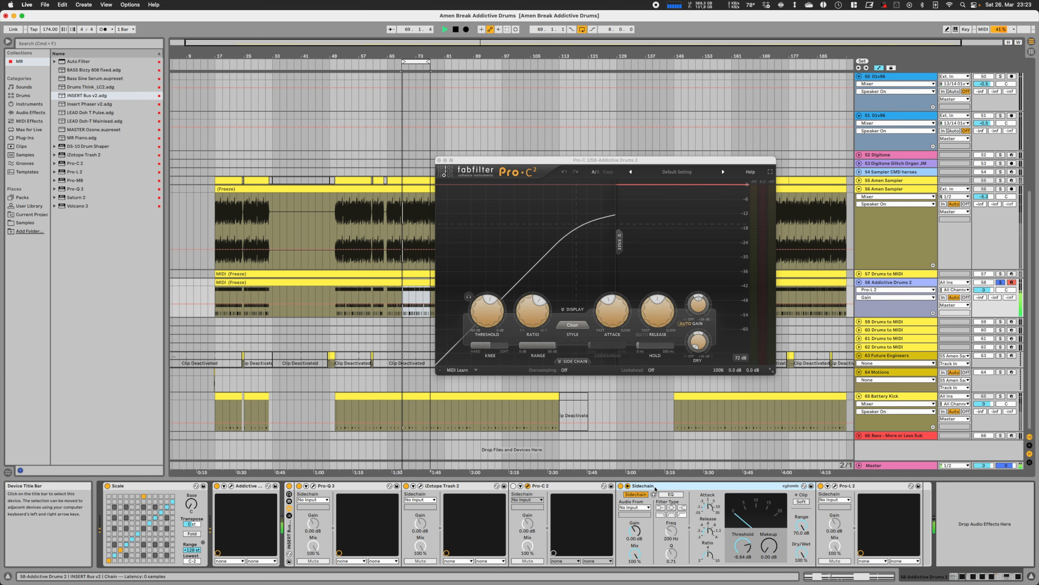
{"action": "key", "text": "Delete"}
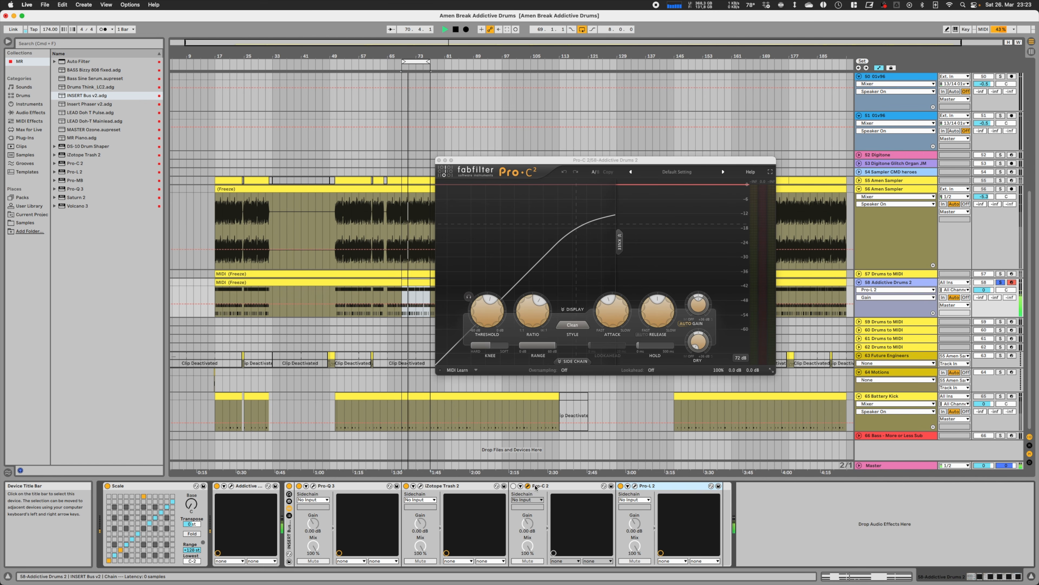
Enable Pro-C 2, adjust its threshold, set a fast attack under 1 ms, and close its window
{"action": "left_click", "coordinate": [514, 485]}
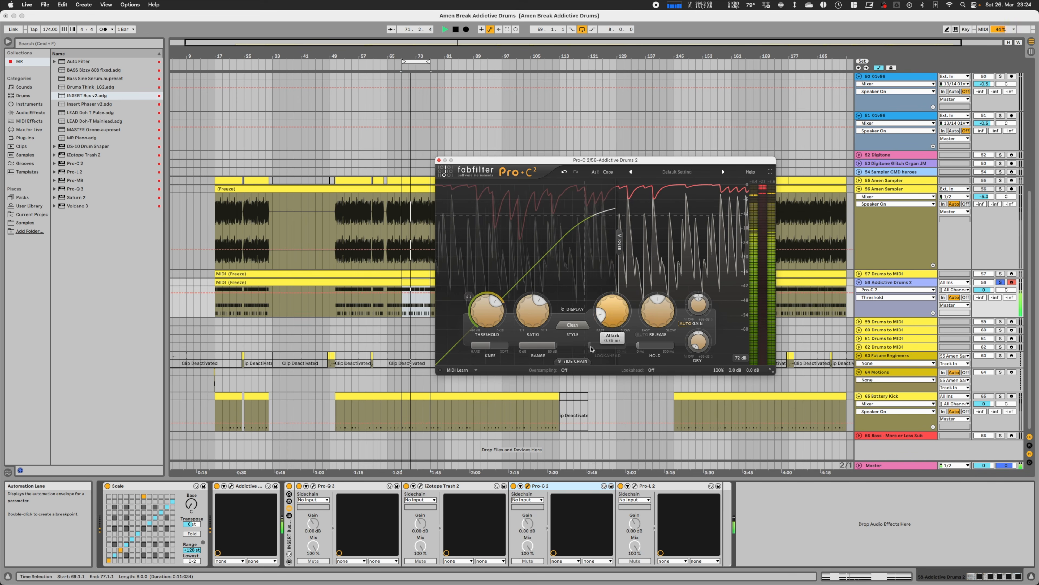
{"action": "left_click", "coordinate": [622, 322]}
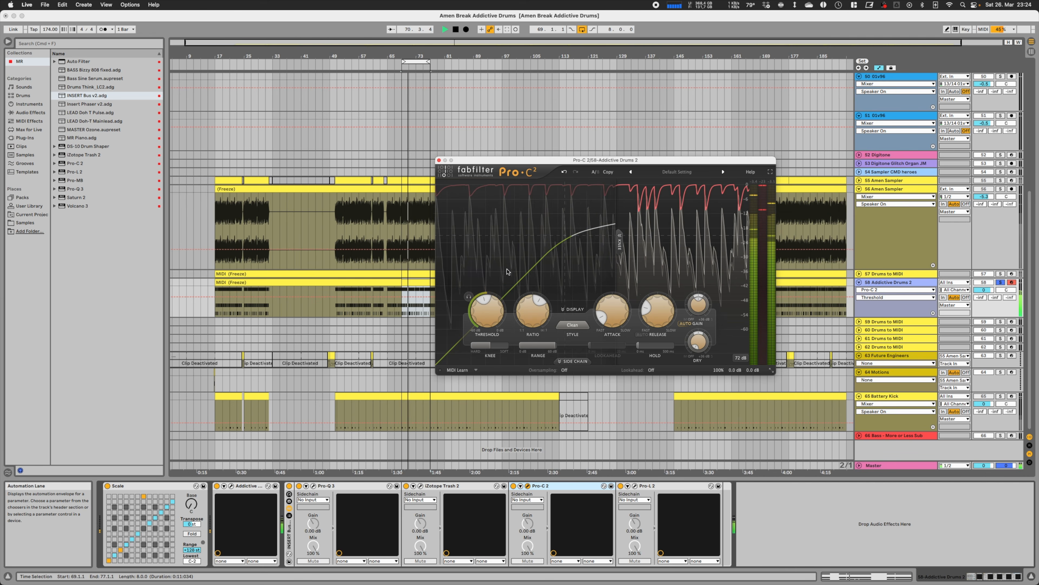
{"action": "left_click", "coordinate": [438, 159]}
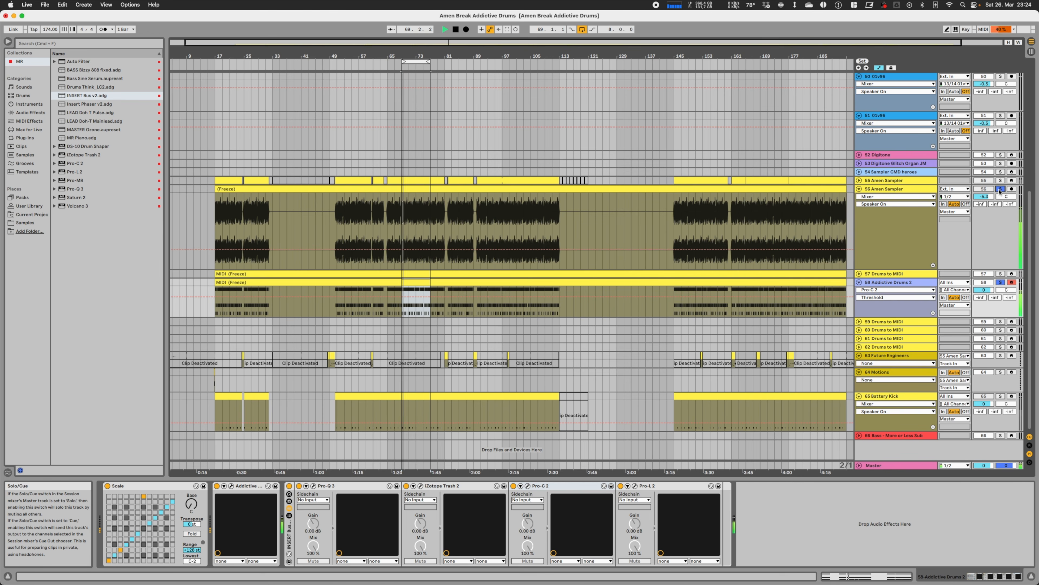
Compare the Addictive Drums 2 track with the Amen Sampler and audition Fairfax Vol 1 presets through to Transparent Room
{"action": "left_click", "coordinate": [921, 283]}
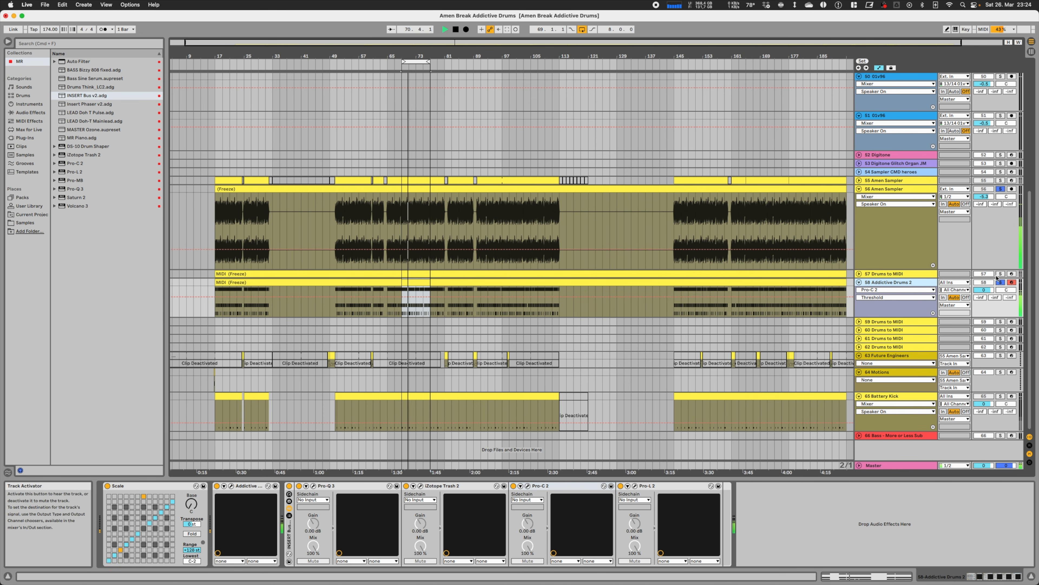
{"action": "left_click", "coordinate": [989, 233]}
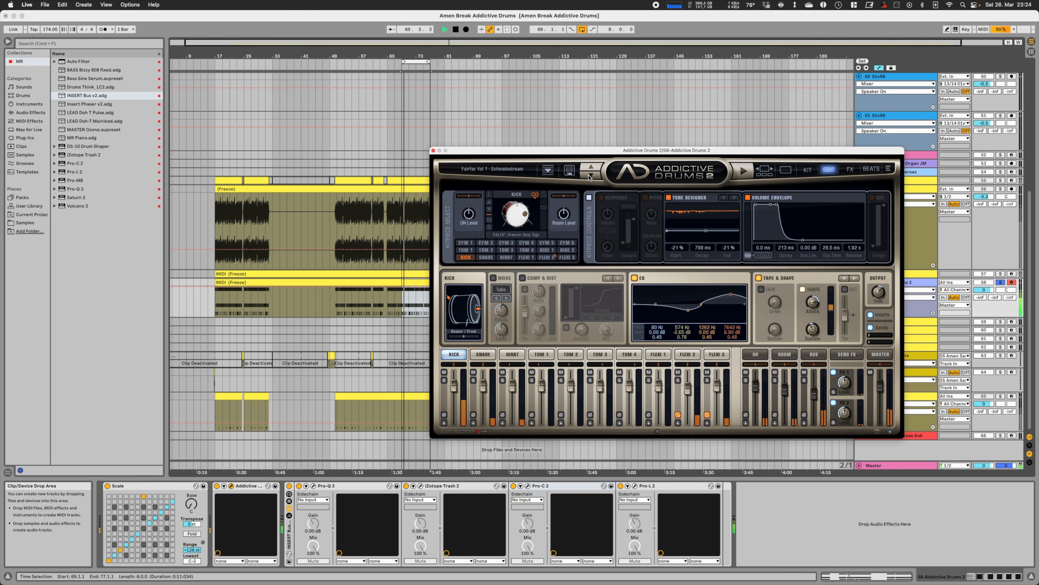
{"action": "left_click", "coordinate": [590, 177]}
{"action": "left_click", "coordinate": [590, 177]}
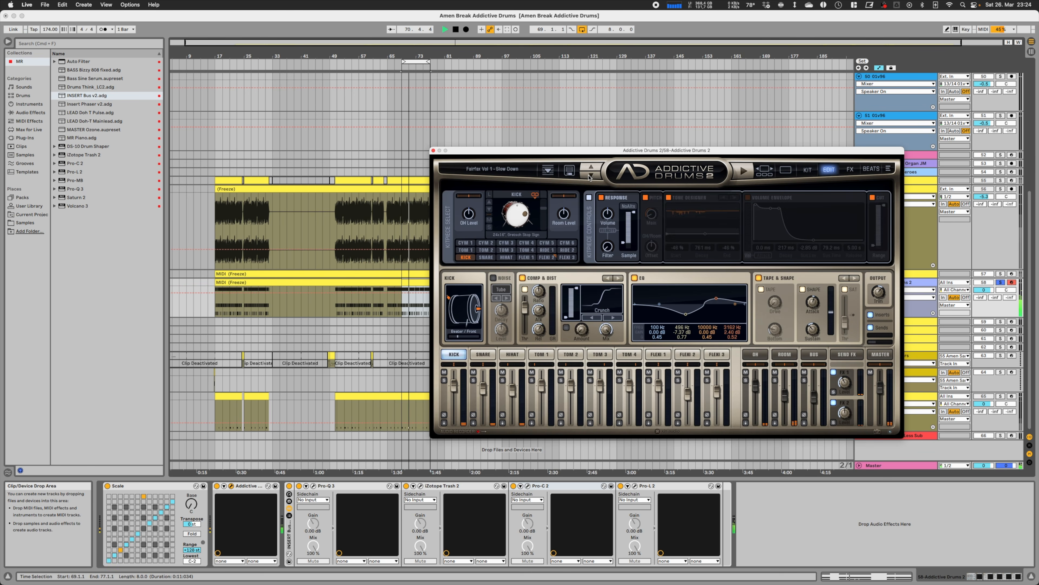
{"action": "left_click", "coordinate": [590, 178]}
{"action": "left_click", "coordinate": [590, 177]}
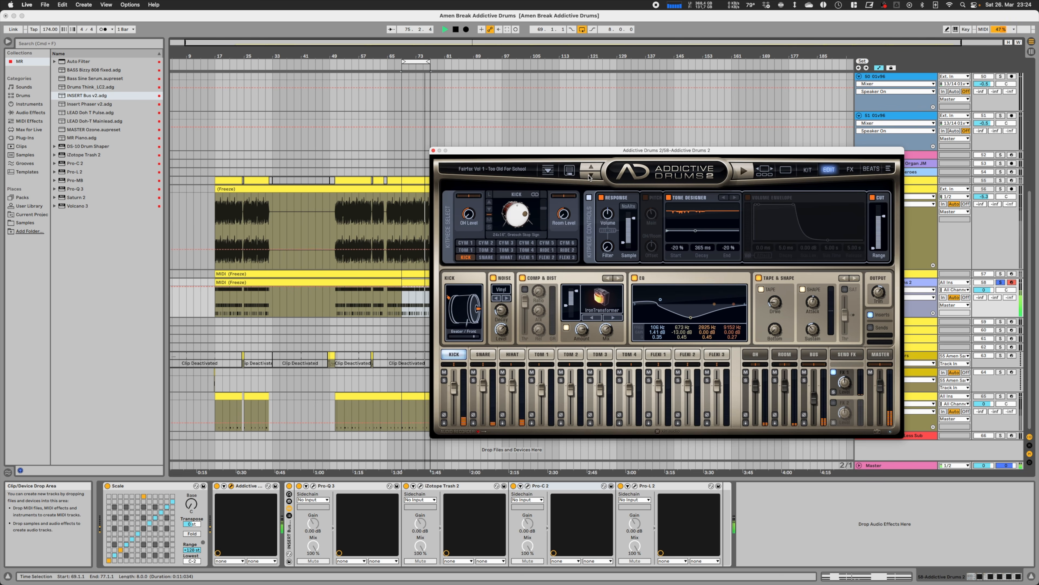
{"action": "left_click", "coordinate": [589, 176]}
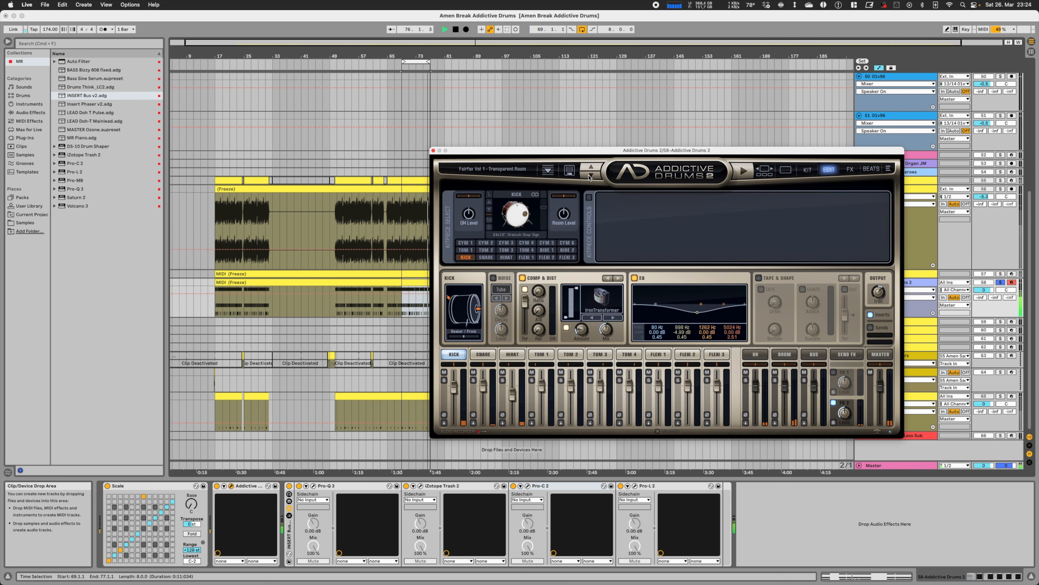
Leave the preset browser without choosing, load the Modern Soul and R&B kit, and step to the preset after You Got Me
{"action": "left_click", "coordinate": [498, 170]}
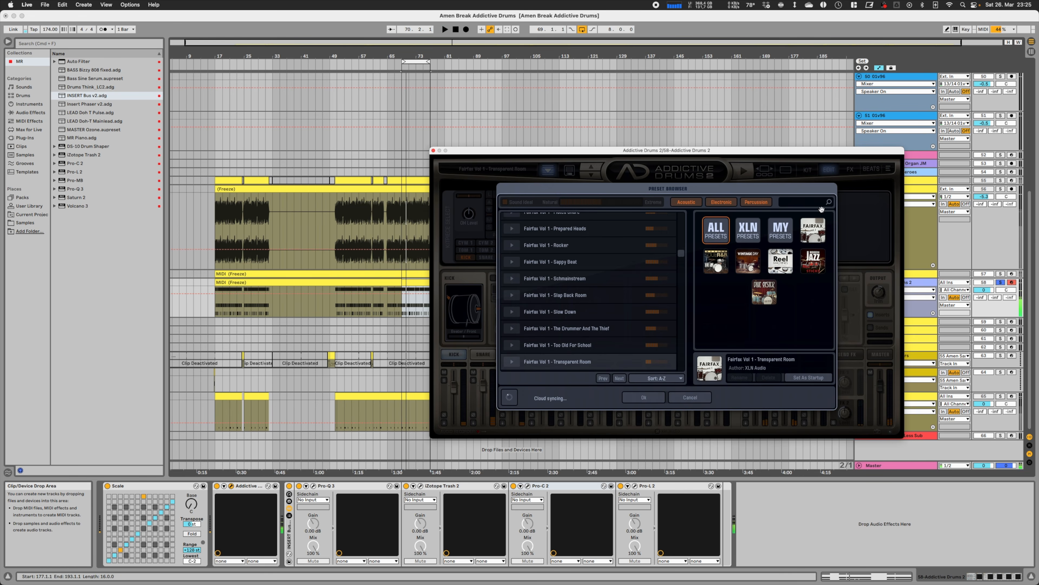
{"action": "left_click", "coordinate": [690, 397]}
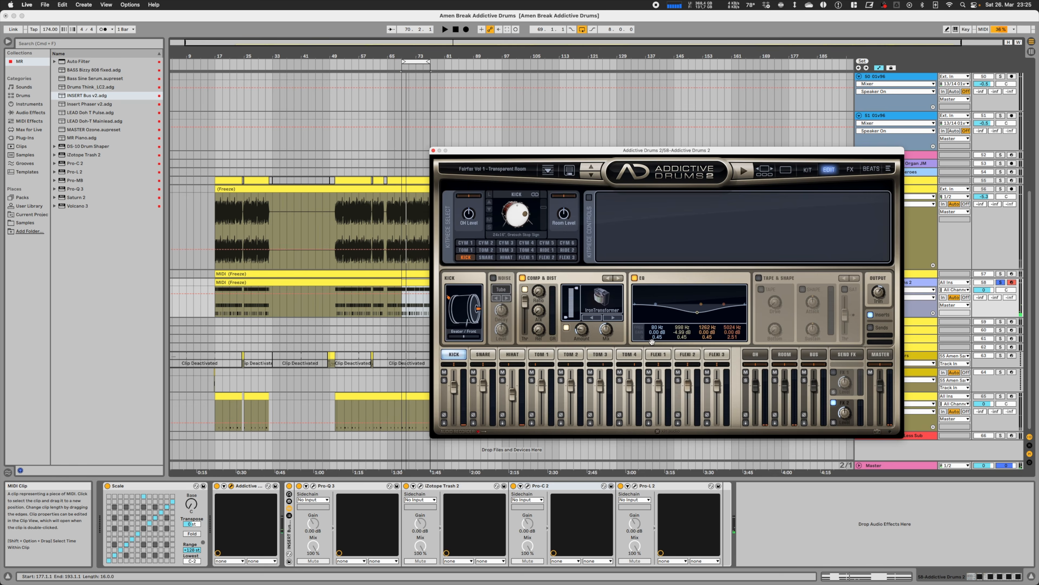
{"action": "left_click", "coordinate": [808, 170]}
{"action": "left_click", "coordinate": [786, 170]}
{"action": "left_click", "coordinate": [764, 170]}
{"action": "left_click", "coordinate": [875, 283]}
{"action": "left_click", "coordinate": [612, 394]}
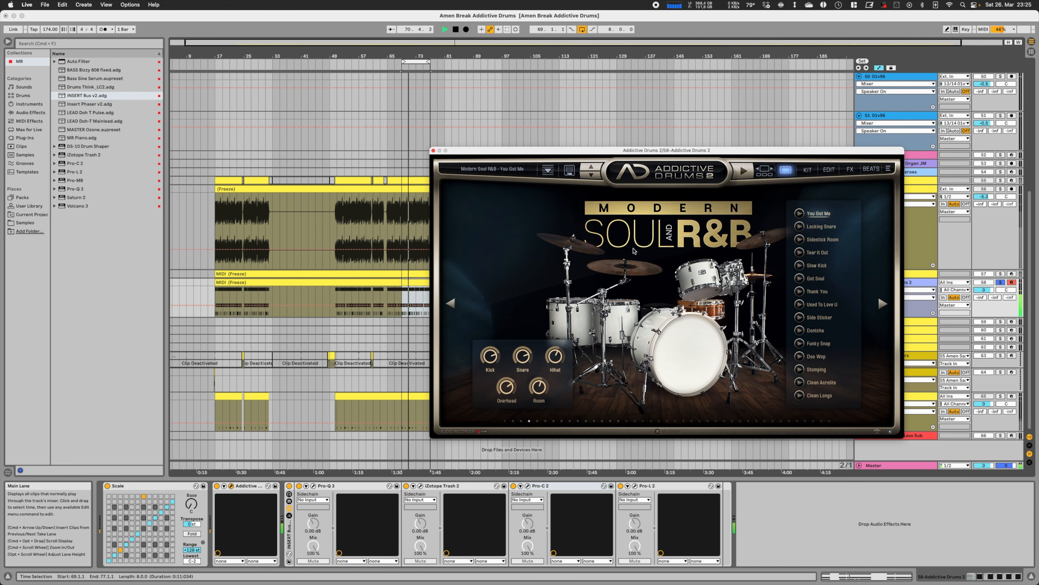
{"action": "left_click", "coordinate": [592, 176]}
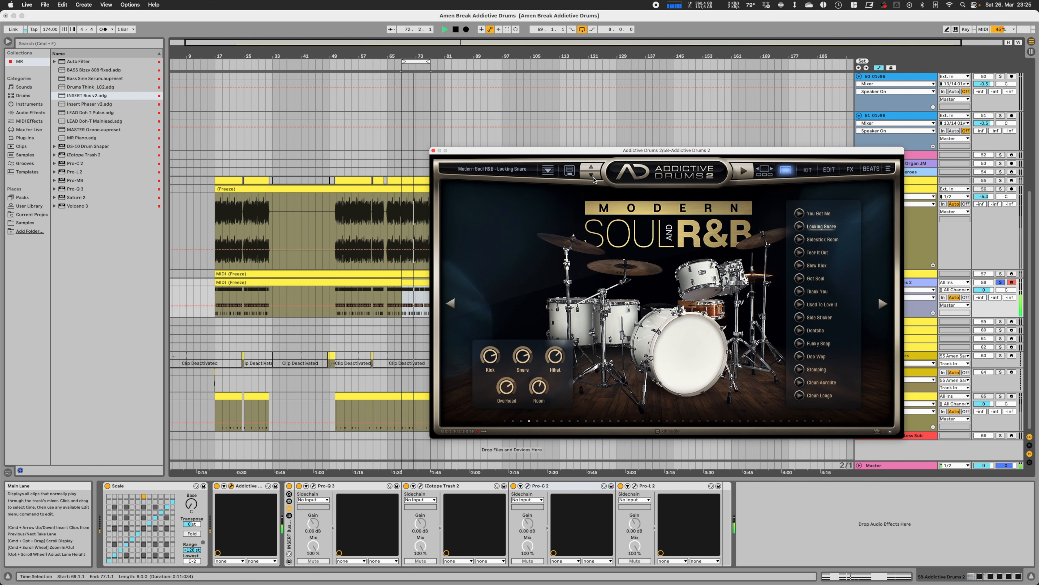
Audition the Modern Soul and R&B presets from Locking Snare onward to Dontcha, and stop playback
{"action": "left_click", "coordinate": [593, 179]}
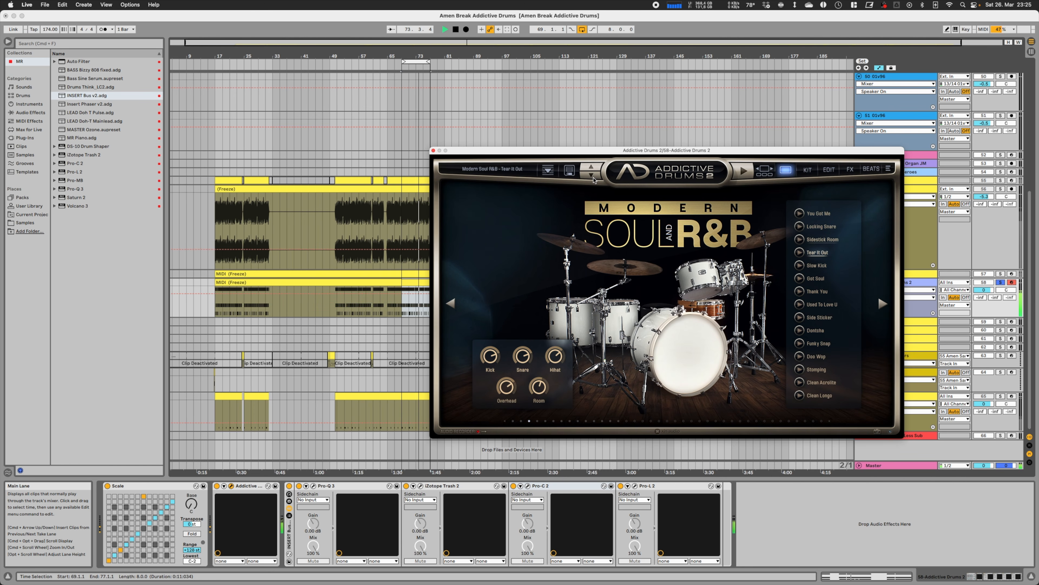
{"action": "left_click", "coordinate": [593, 179]}
{"action": "left_click", "coordinate": [594, 179]}
{"action": "left_click", "coordinate": [593, 179]}
{"action": "left_click", "coordinate": [593, 179]}
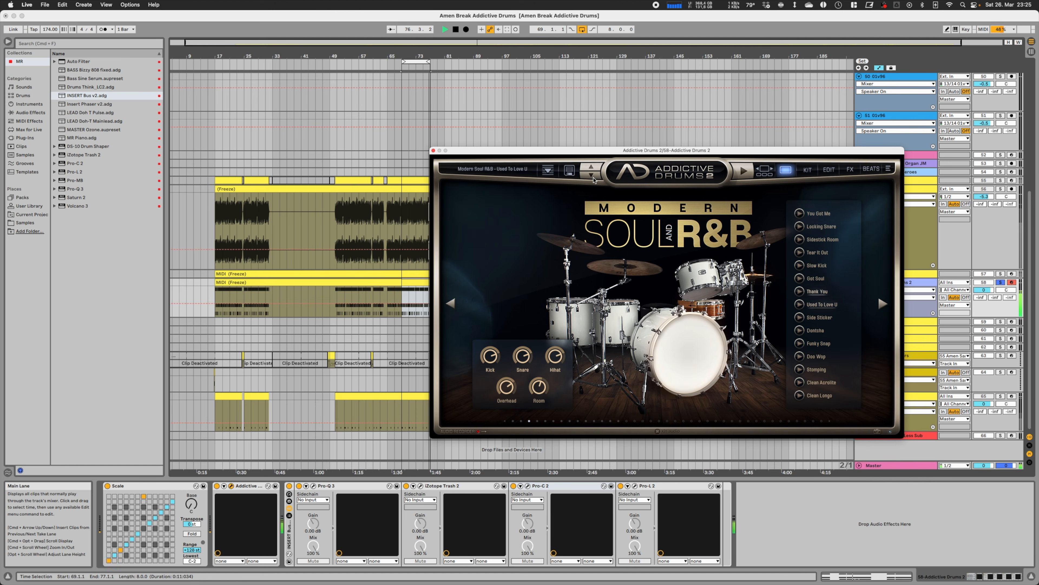
{"action": "key", "text": "space"}
Load the Vintage Dry kit and audition its presets from Puncho Rosso through to Buttrey Plate during playback
{"action": "left_click", "coordinate": [501, 170]}
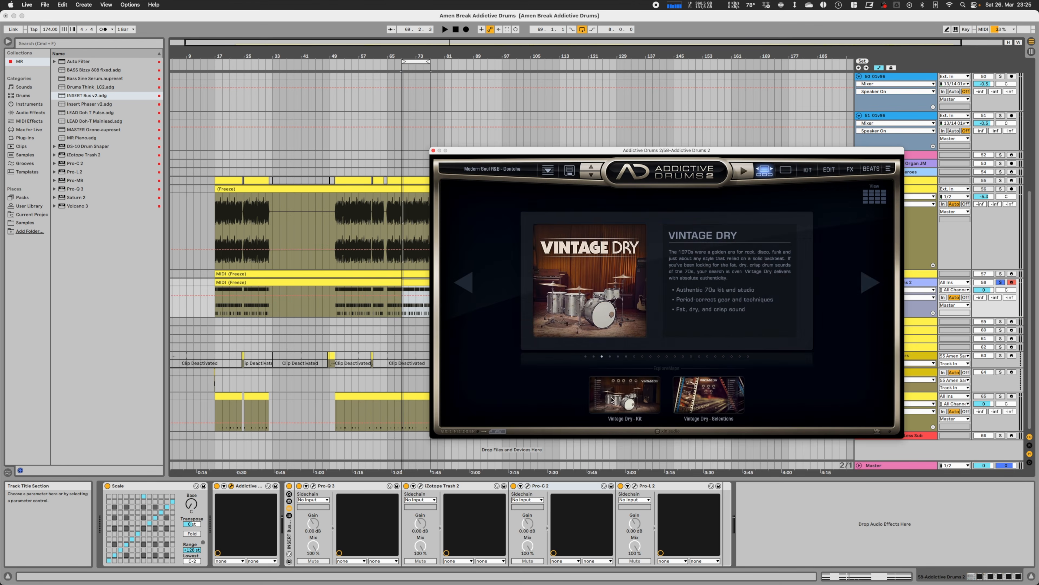
{"action": "left_click", "coordinate": [611, 400]}
{"action": "key", "text": "space"}
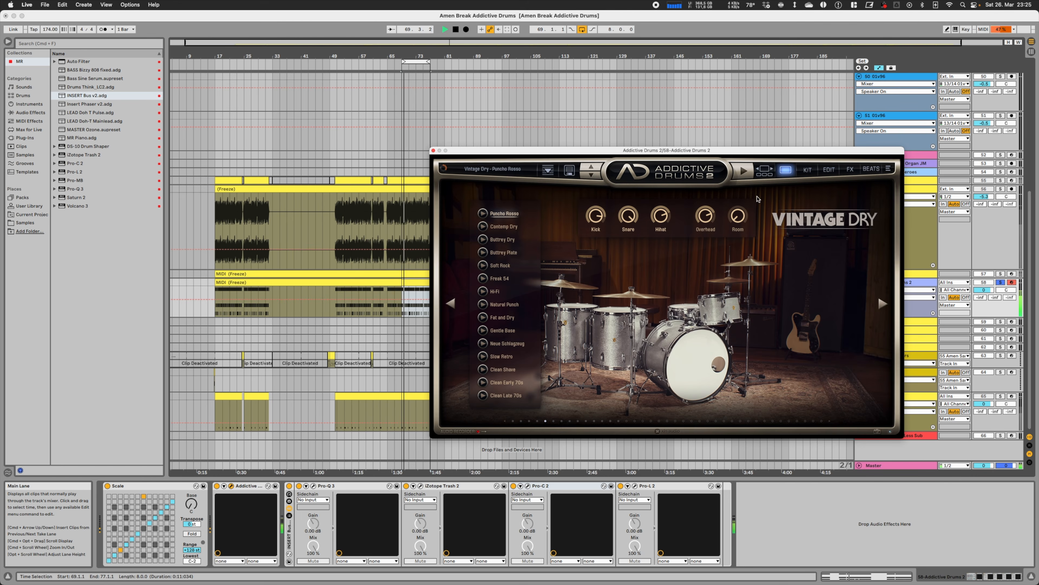
{"action": "left_click", "coordinate": [591, 177]}
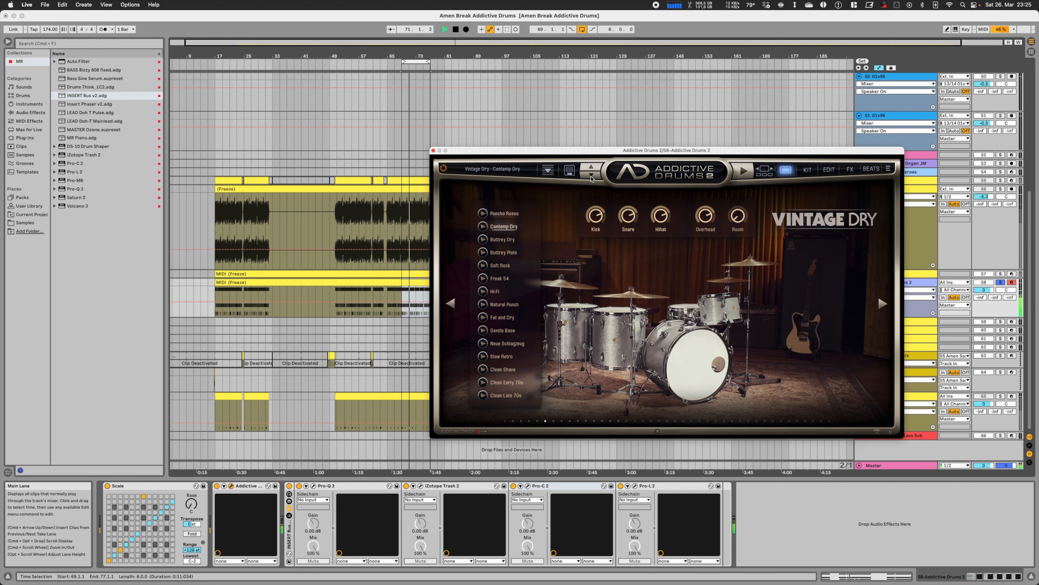
{"action": "left_click", "coordinate": [591, 177]}
{"action": "left_click", "coordinate": [592, 177]}
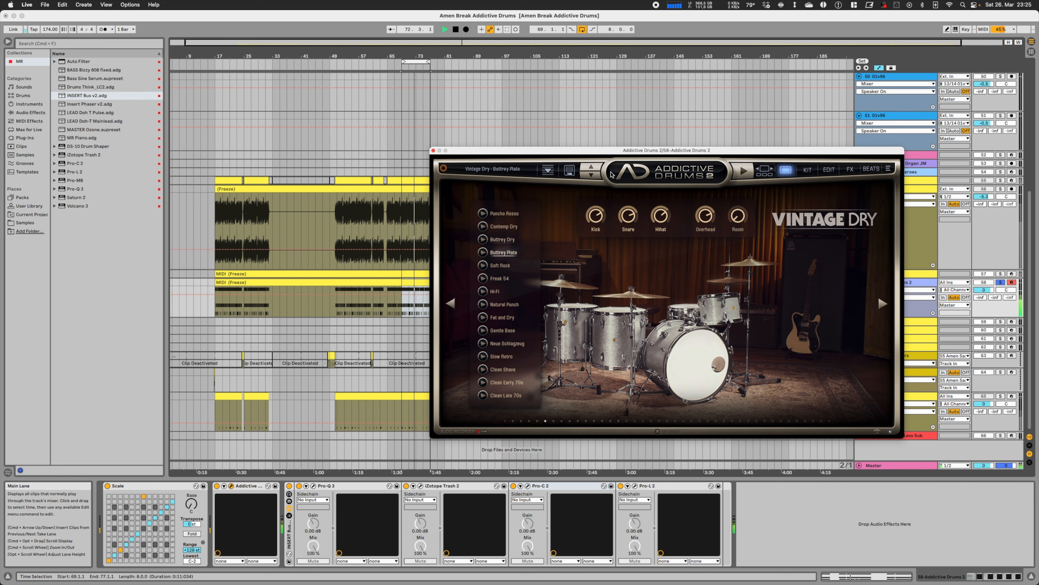
Leave the preset browser without choosing, load the Modern Jazz Bundle, and audition its presets from LA Jazz Roomy to Round Brush
{"action": "left_click", "coordinate": [495, 169]}
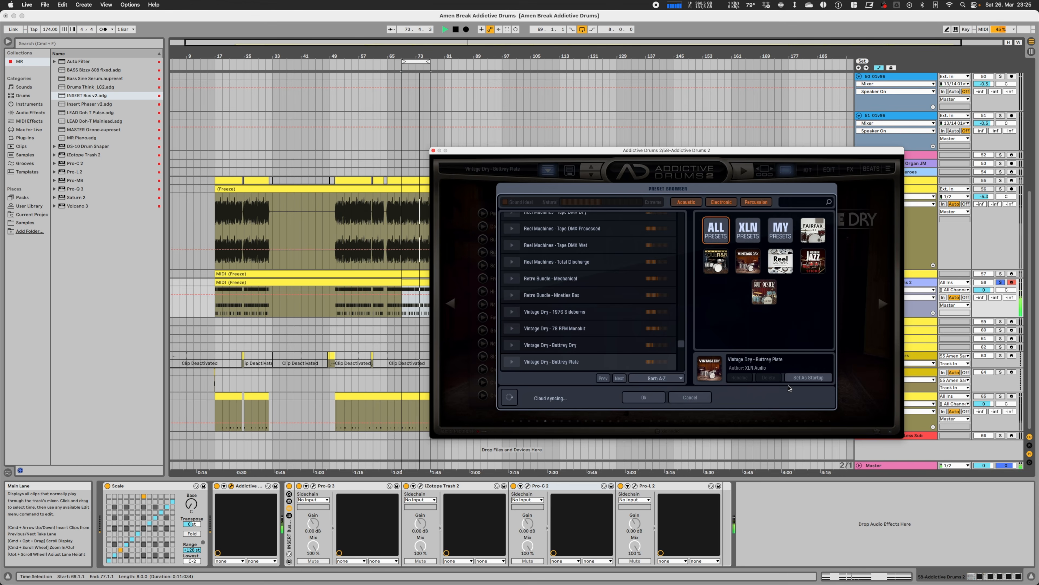
{"action": "left_click", "coordinate": [690, 399]}
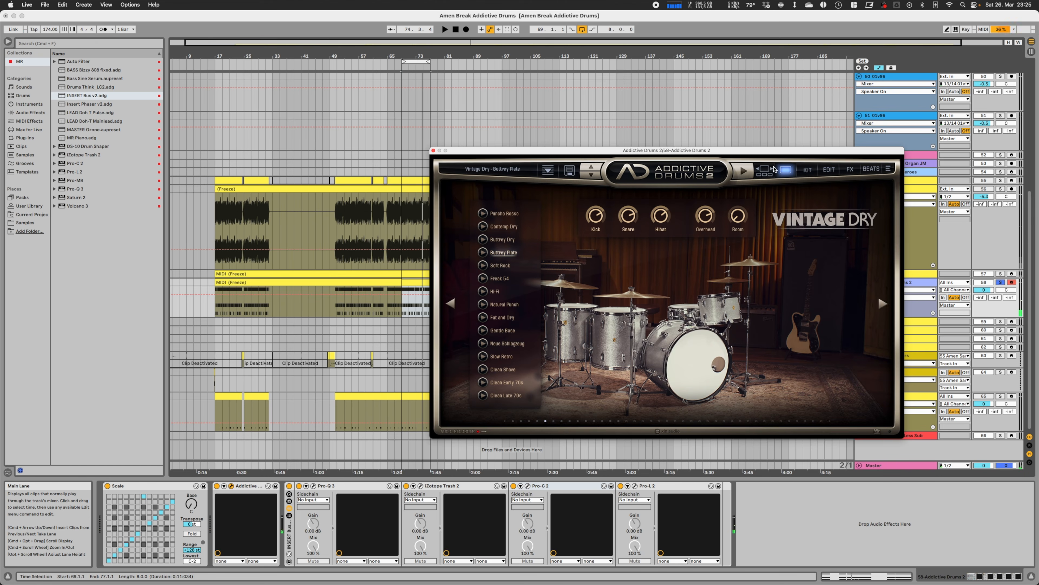
{"action": "left_click", "coordinate": [773, 169]}
{"action": "key", "text": "space"}
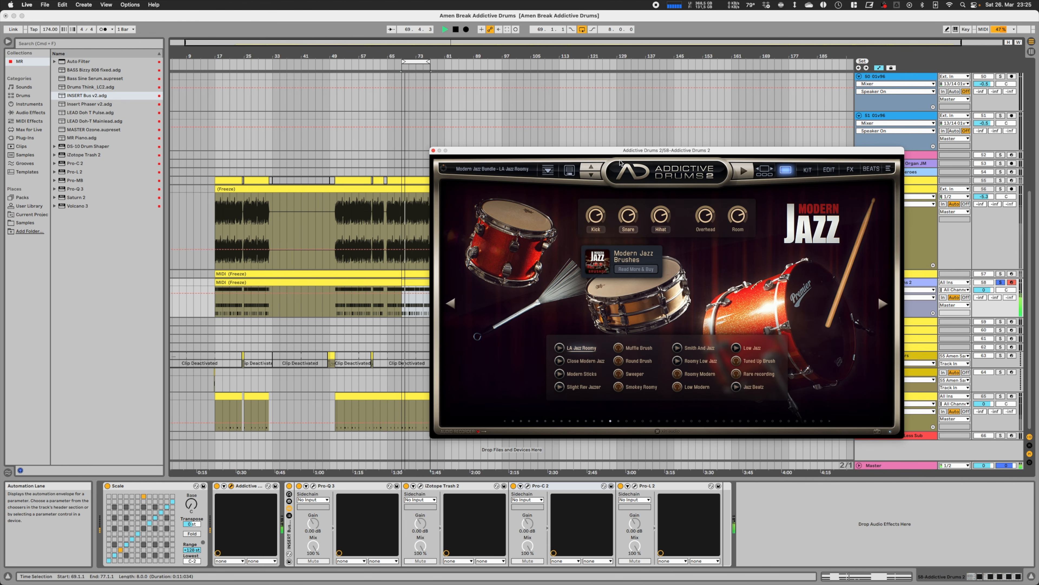
{"action": "left_click", "coordinate": [591, 179]}
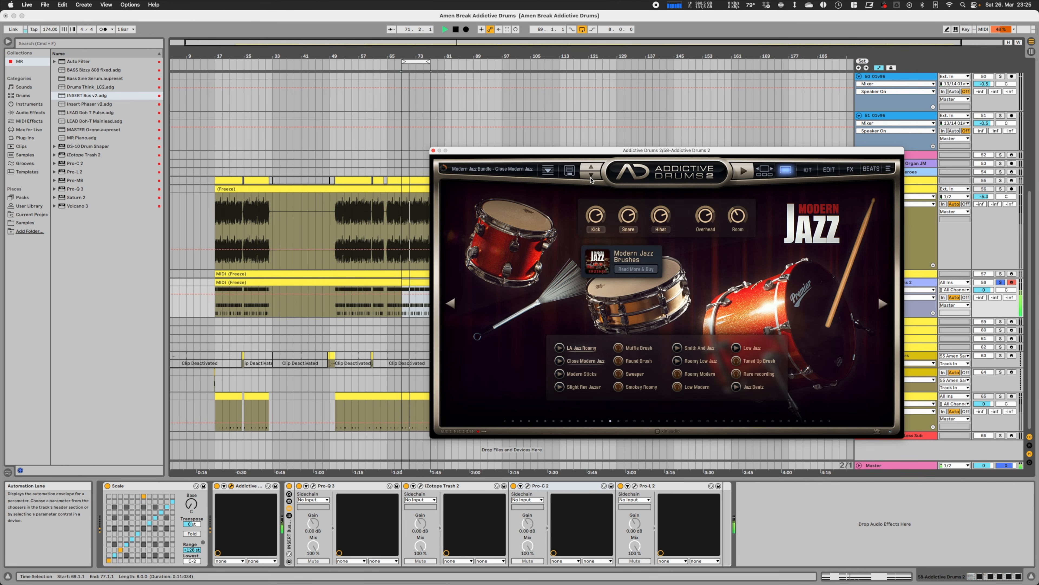
{"action": "left_click", "coordinate": [592, 179]}
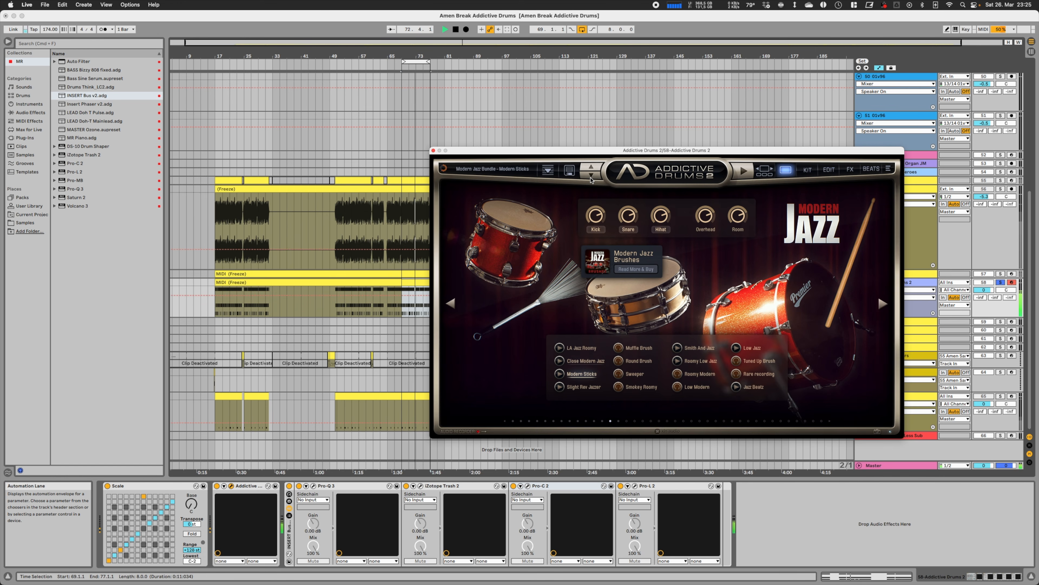
{"action": "left_click", "coordinate": [591, 179]}
{"action": "left_click", "coordinate": [591, 179]}
Load the Blue Oyster kit and audition its presets from Led Big through to Pop Dry
{"action": "left_click", "coordinate": [764, 171]}
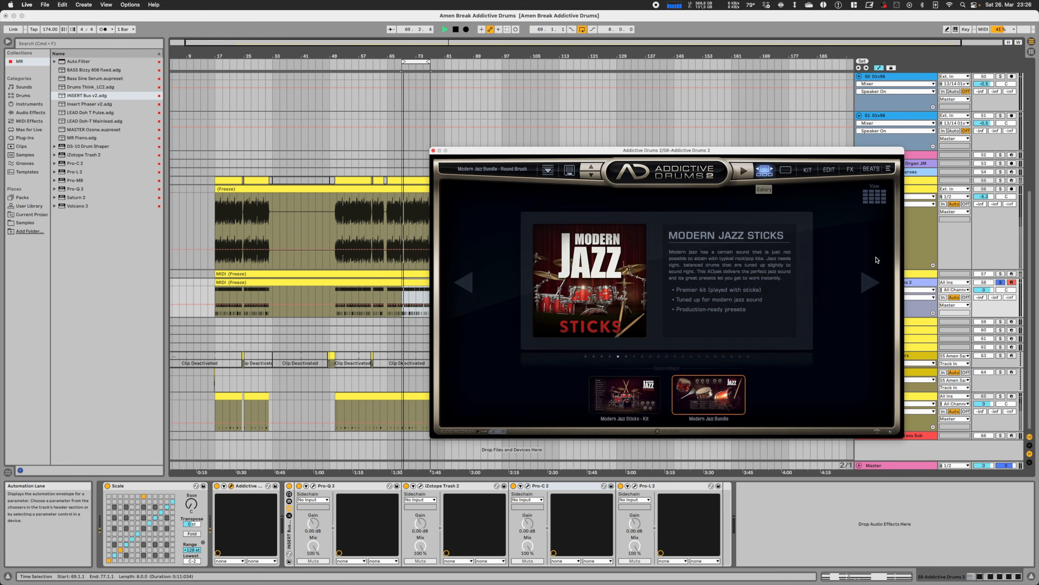
{"action": "left_click", "coordinate": [627, 396]}
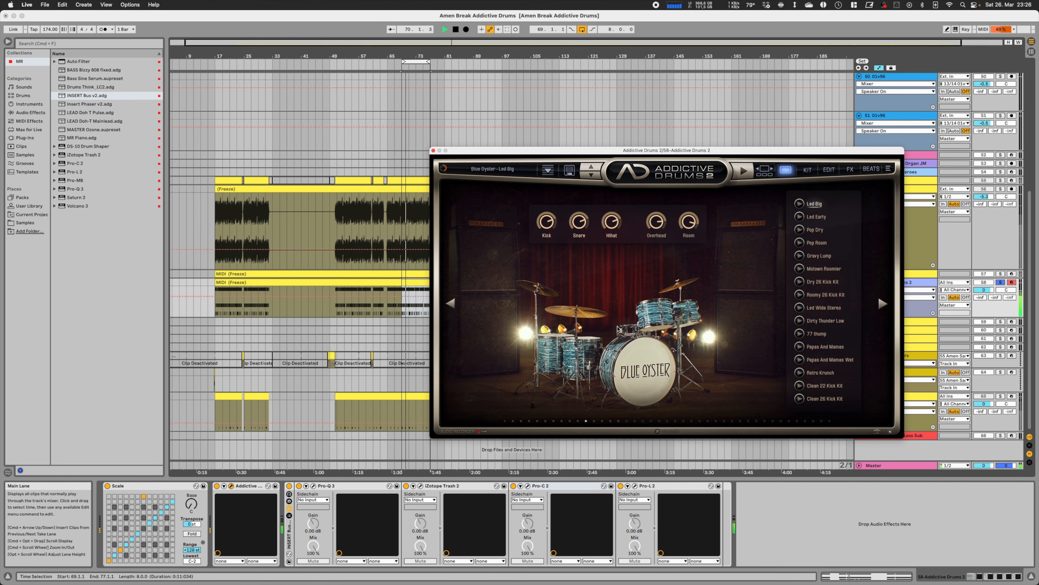
{"action": "left_click", "coordinate": [591, 177]}
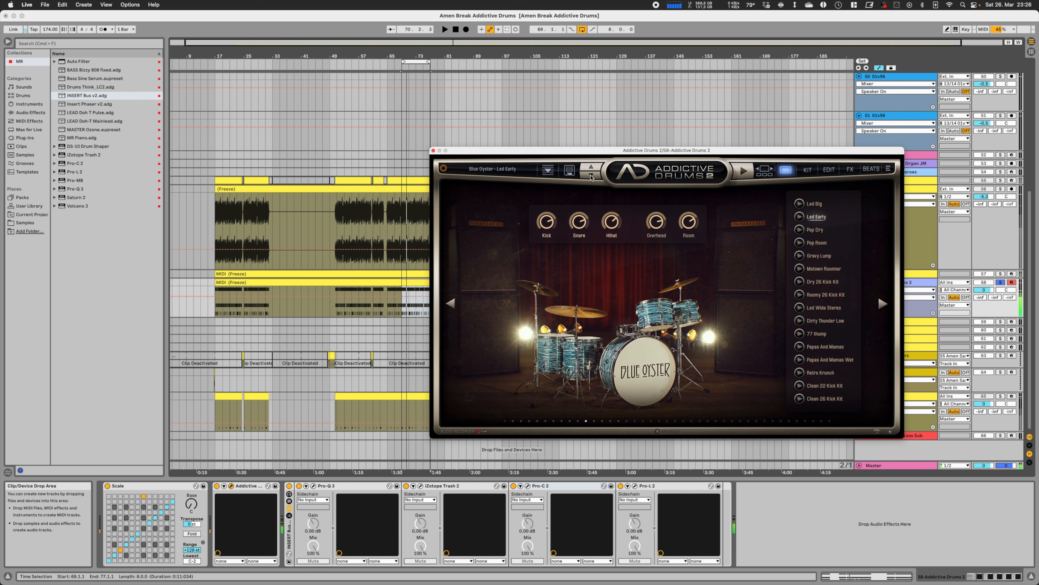
{"action": "key", "text": "space"}
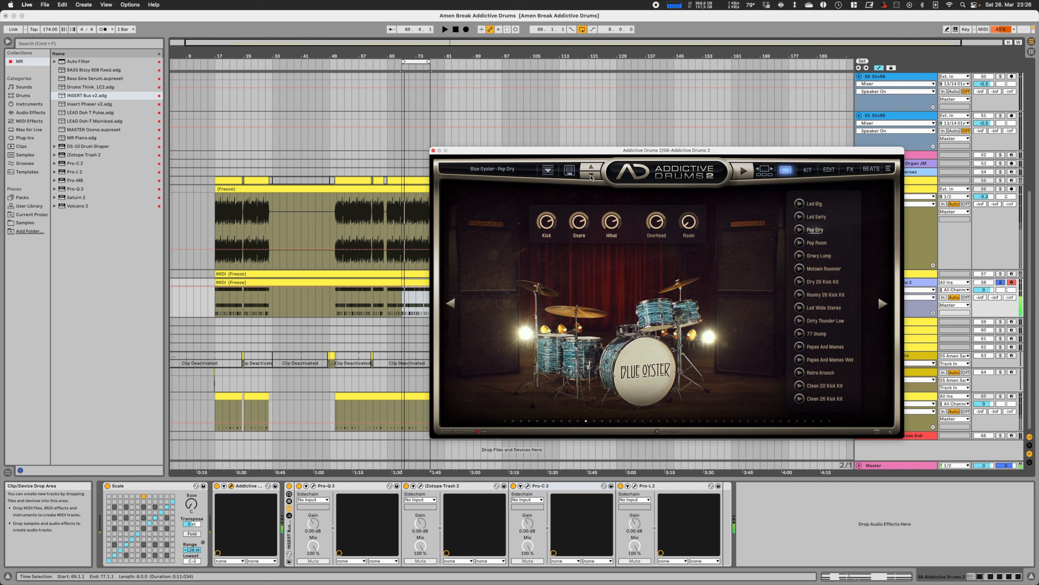
Audition the AD2 presets Dry Room, Medium Sized, Acoustic Pop, Worn Out Head and Chicago Jazz
{"action": "left_click", "coordinate": [771, 171]}
{"action": "left_click", "coordinate": [511, 269]}
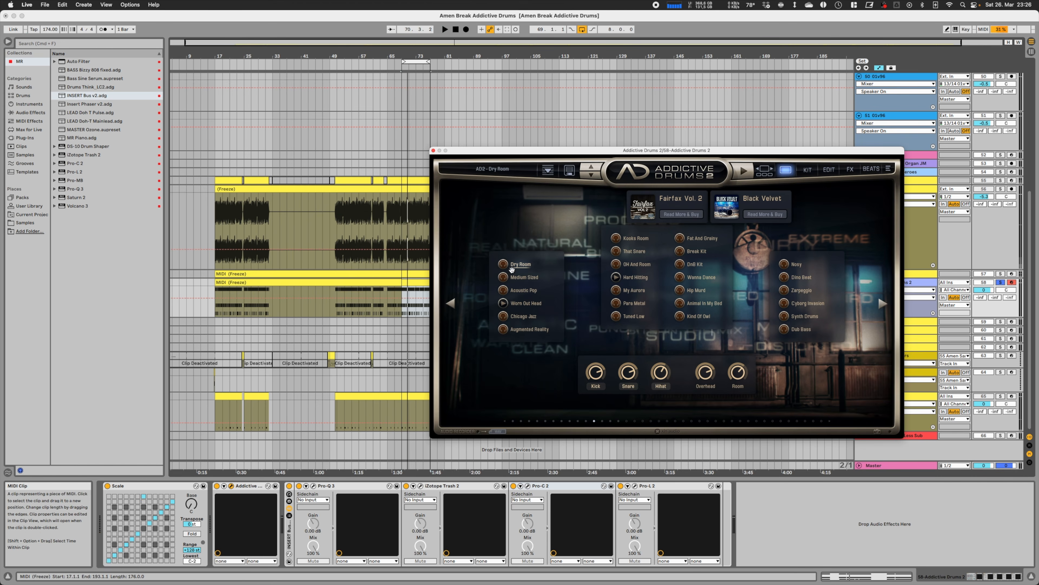
{"action": "left_click", "coordinate": [516, 280]}
{"action": "left_click", "coordinate": [517, 293]}
{"action": "left_click", "coordinate": [516, 305]}
{"action": "left_click", "coordinate": [516, 318]}
Audition the Fairfax Bundle presets from LA Rock to Dual Boost, and load the Fairfax Vol 1 preset No One Drums
{"action": "left_click", "coordinate": [765, 171]}
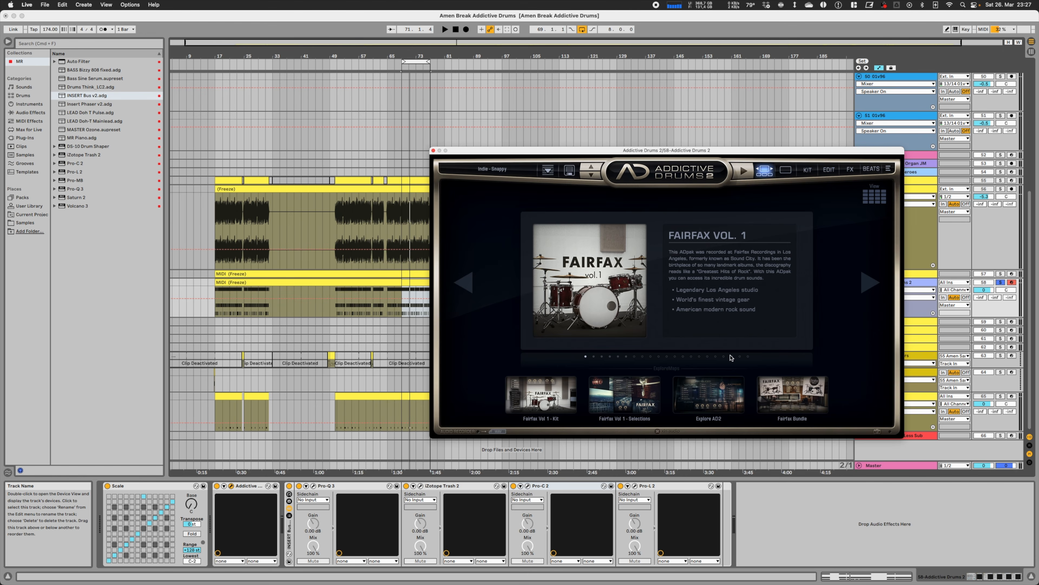
{"action": "left_click", "coordinate": [804, 393]}
{"action": "key", "text": "space"}
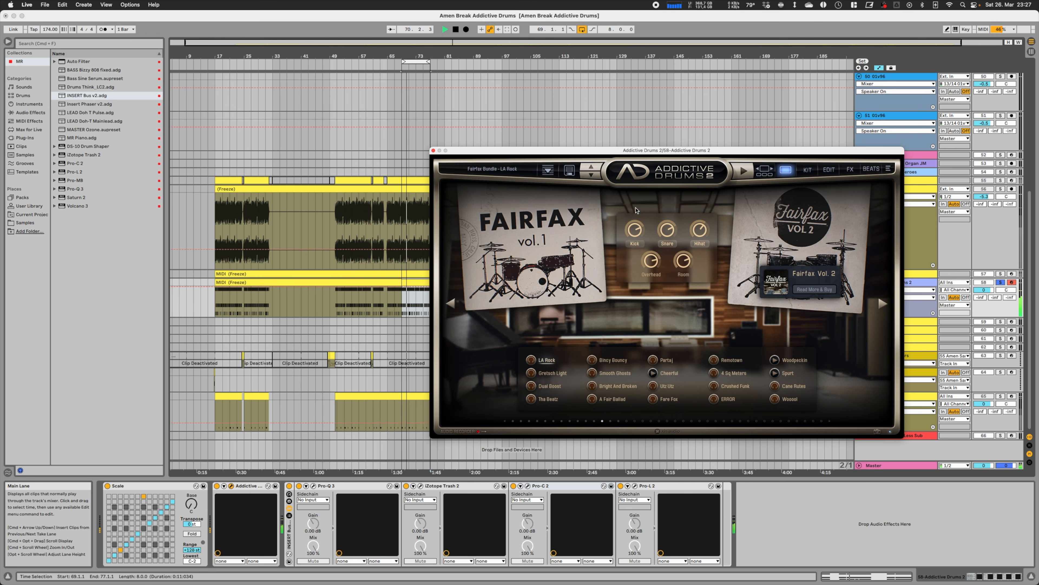
{"action": "left_click", "coordinate": [592, 175]}
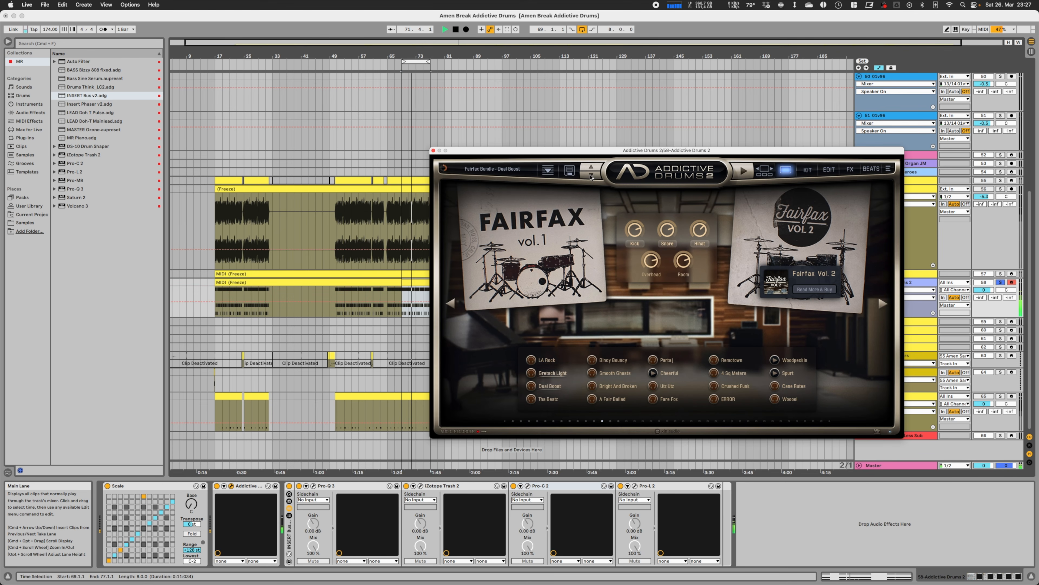
{"action": "left_click", "coordinate": [592, 178]}
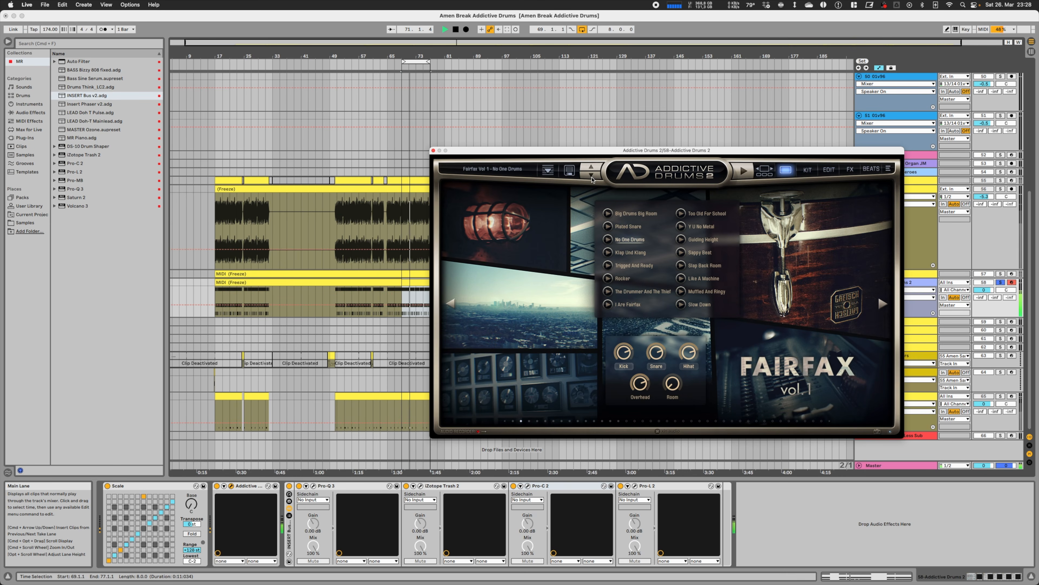
Raise the Kick and Room levels of the No One Drums preset, close the Addictive Drums 2 window, and stop playback
{"action": "left_click_drag", "start_coordinate": [623, 352], "coordinate": [618, 315]}
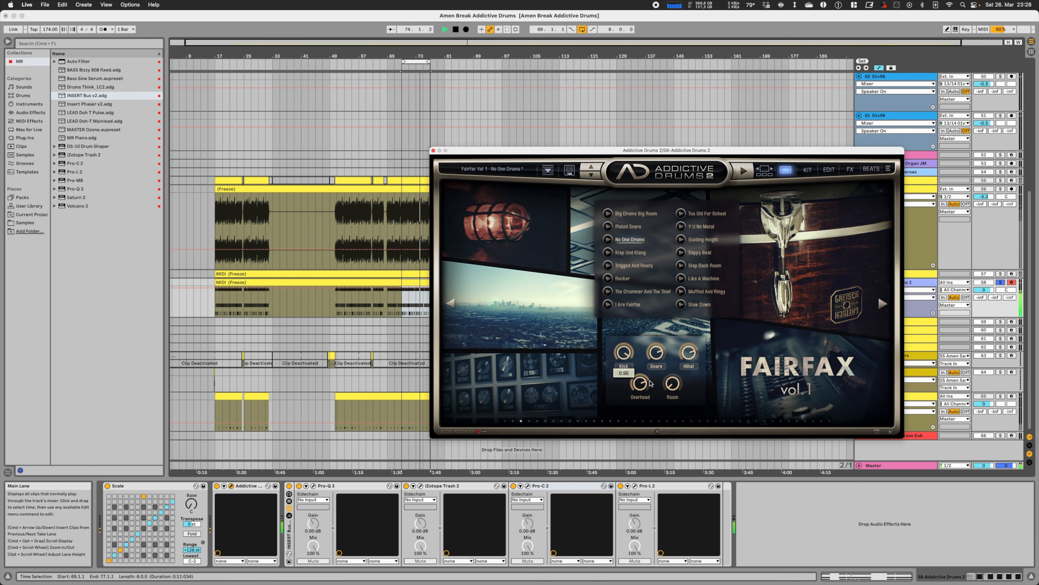
{"action": "left_click_drag", "start_coordinate": [672, 383], "coordinate": [647, 332]}
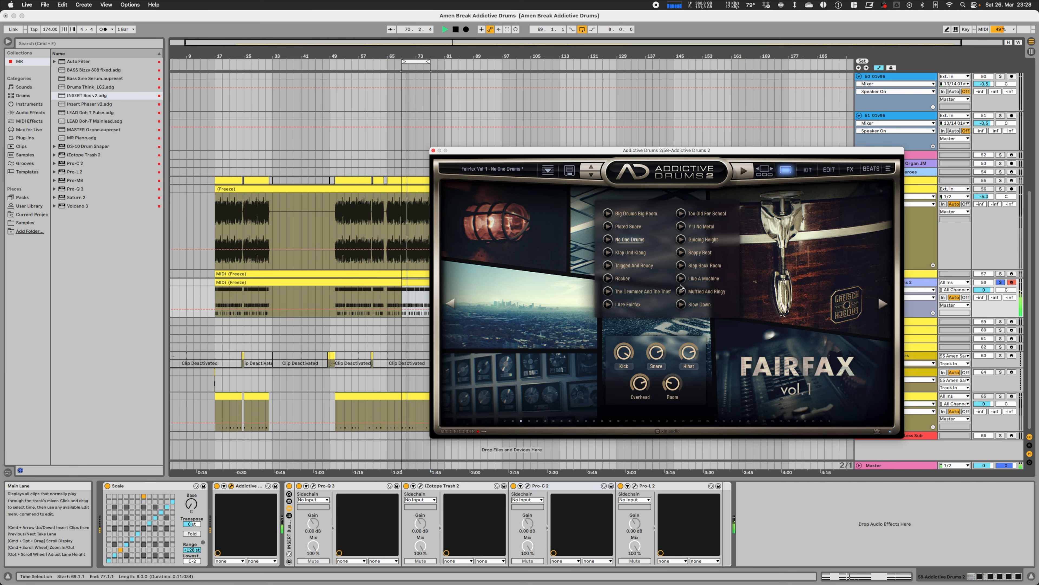
{"action": "left_click", "coordinate": [434, 151]}
{"action": "key", "text": "space"}
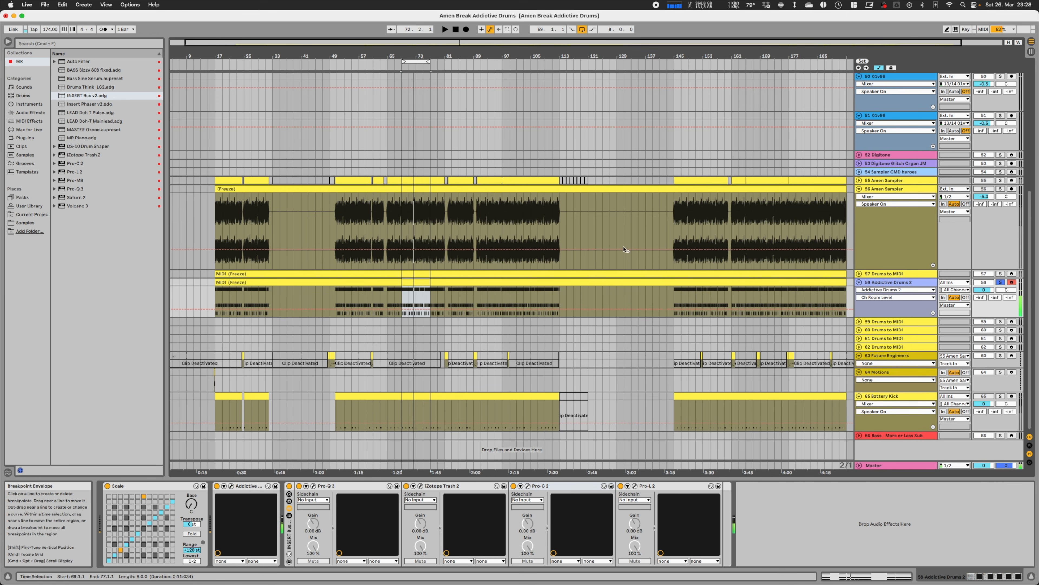
Copy Glitch, Grain Delay and Beat Repeat 1/16 from the Amen Sampler track to the end of the Addictive Drums 2 device chain
{"action": "left_click", "coordinate": [888, 188]}
{"action": "left_click", "coordinate": [893, 173]}
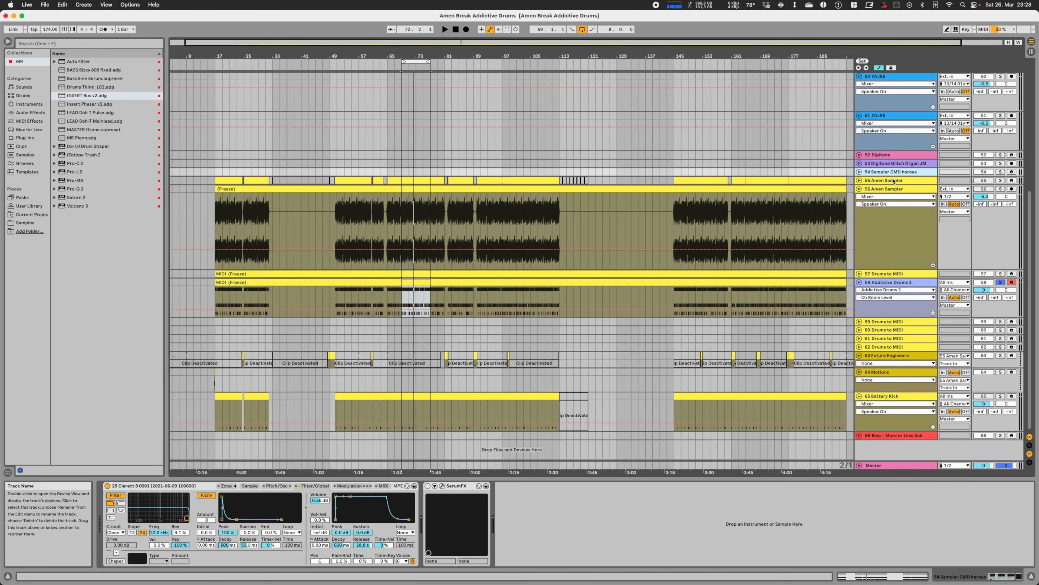
{"action": "left_click", "coordinate": [892, 180]}
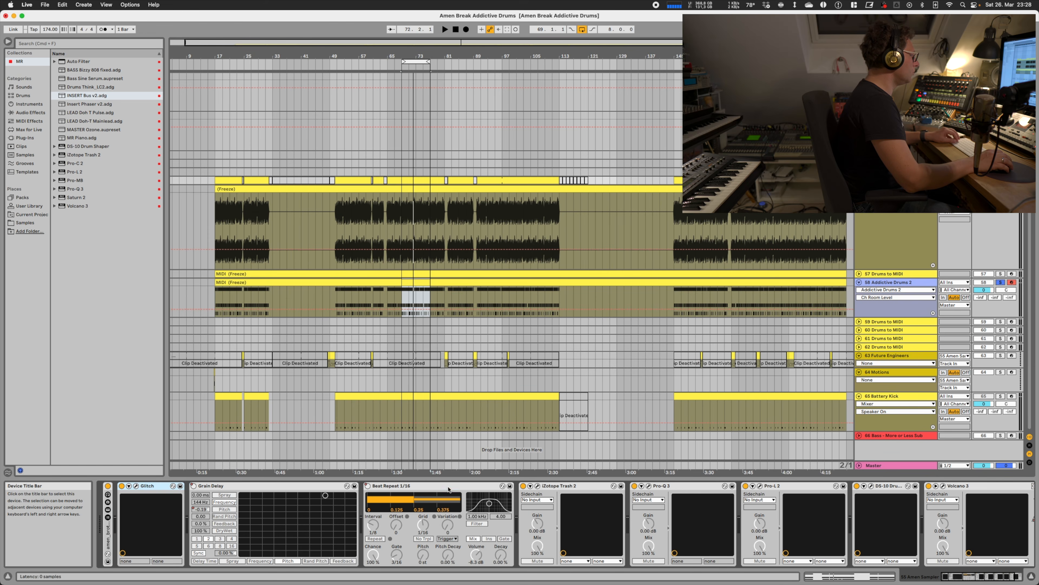
{"action": "left_click", "coordinate": [897, 282]}
{"action": "key", "text": "super+v"}
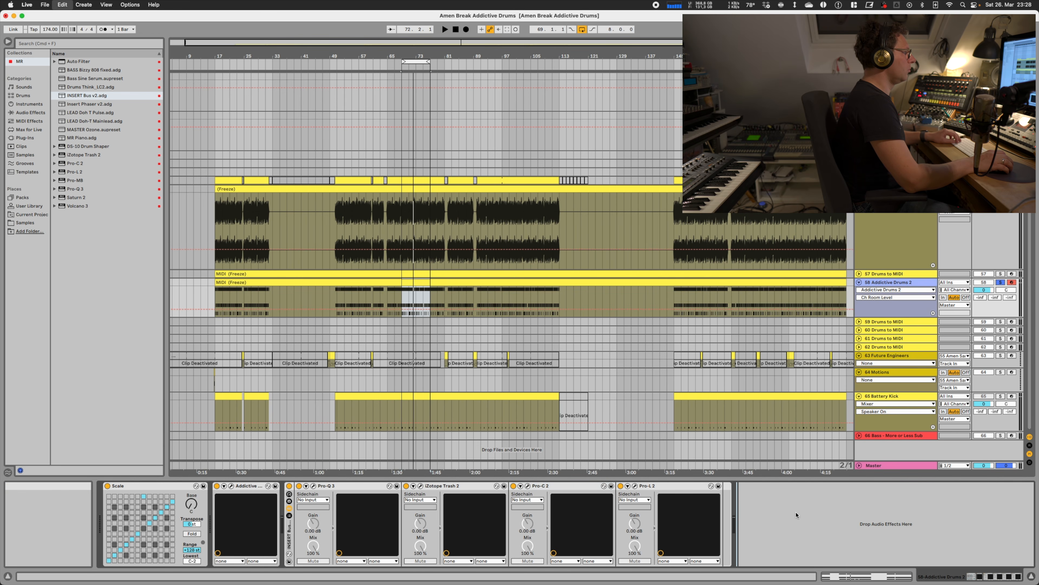
Play the loop and compare it with the copied Grain Delay and Beat Repeat effects switched on and off
{"action": "key", "text": "space"}
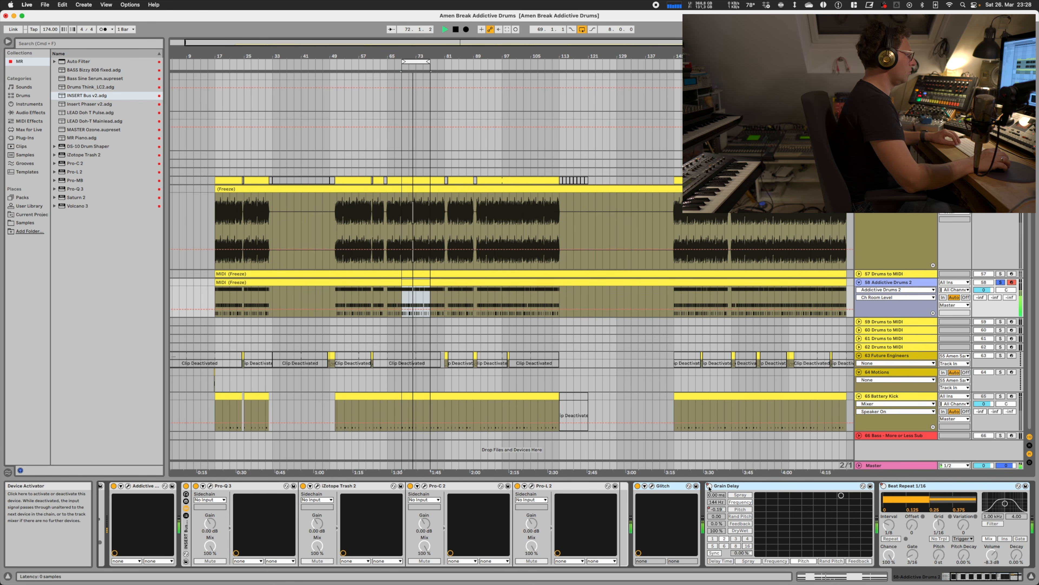
{"action": "left_click", "coordinate": [709, 486]}
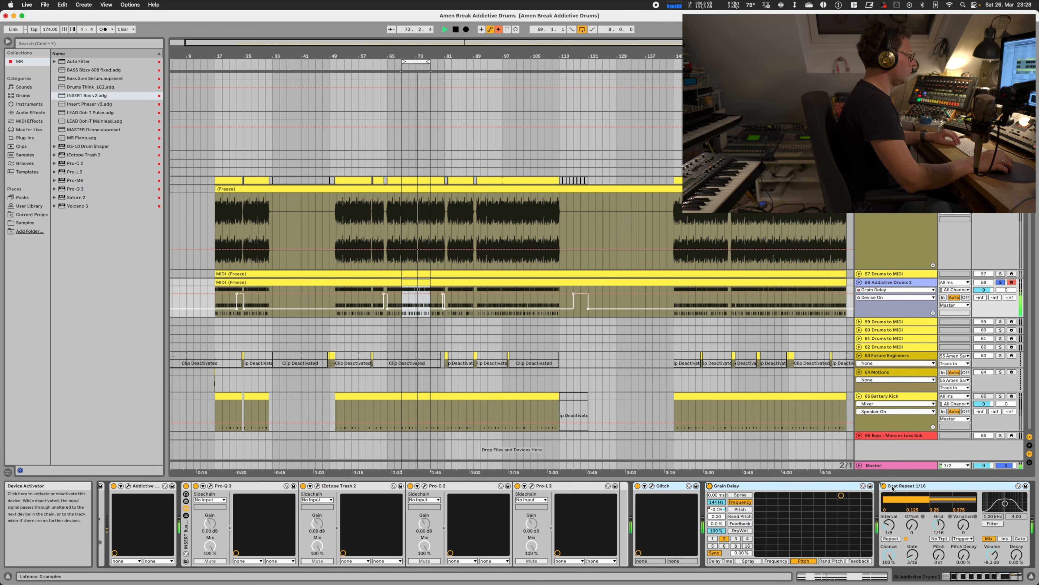
{"action": "left_click", "coordinate": [883, 487]}
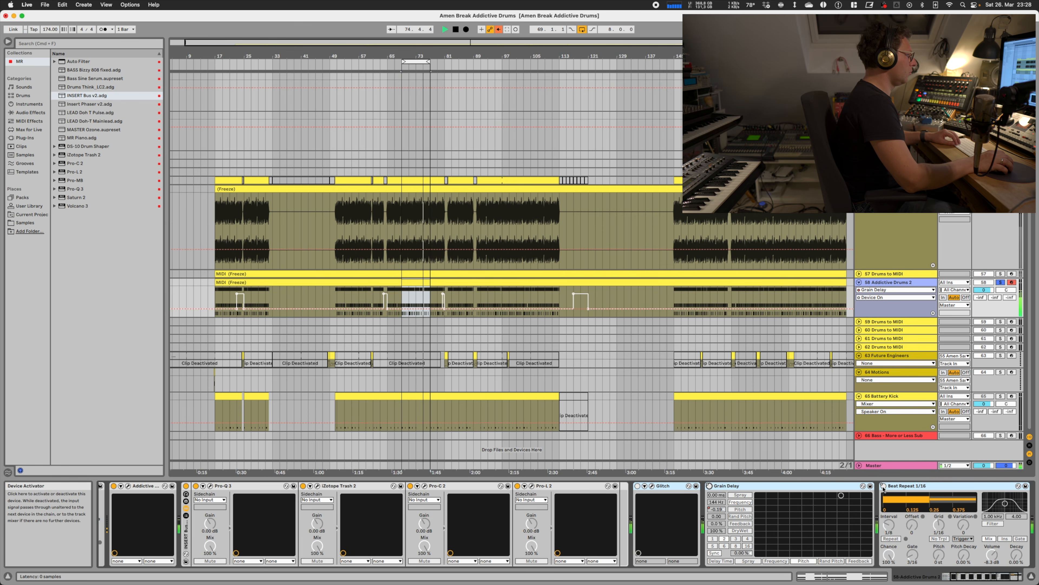